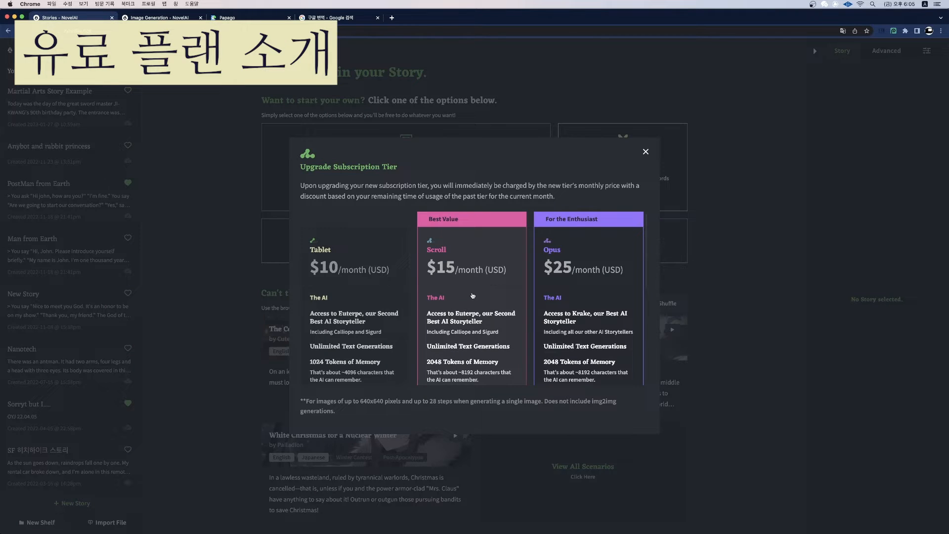
Step: Compare the features and prices of the Tablet, Scroll and Opus subscription tiers, and close the upgrade window
scroll(581, 257, "down", 1)
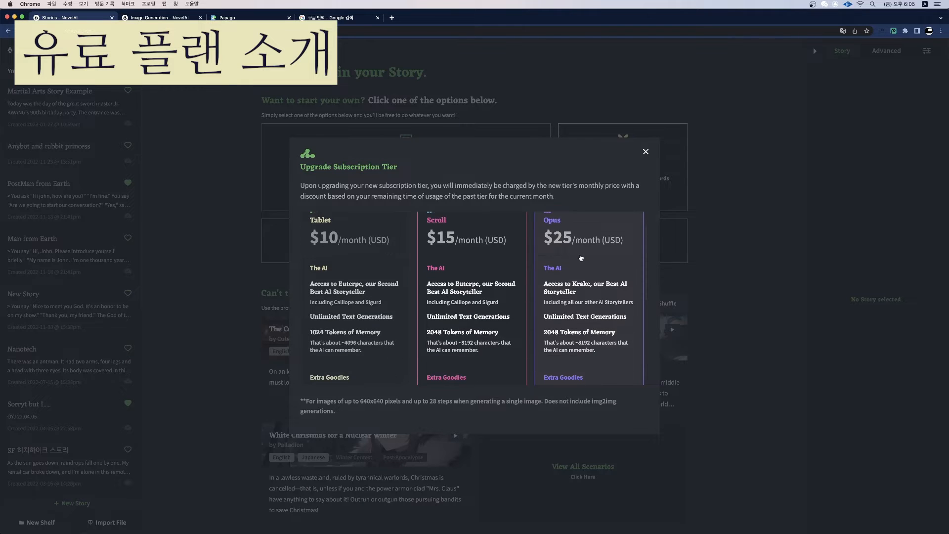
scroll(562, 334, "down", 5)
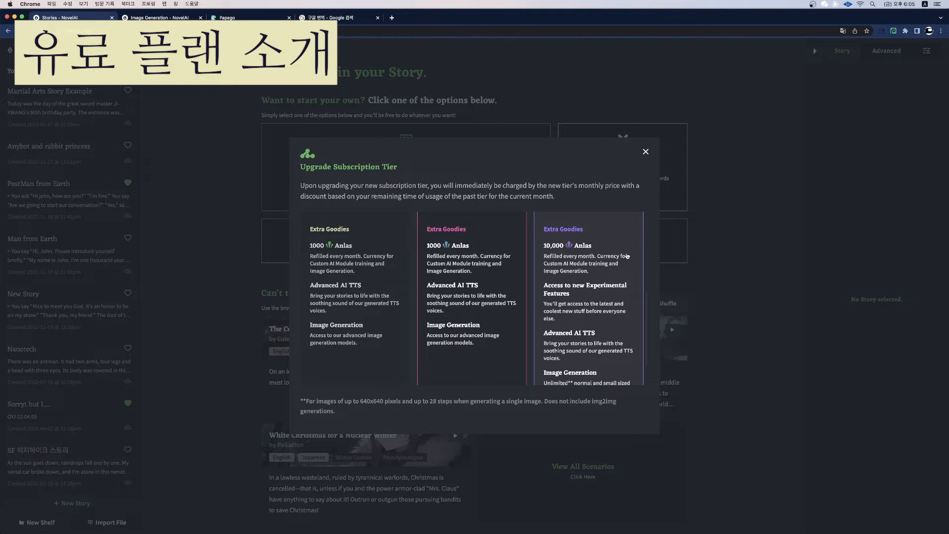
scroll(579, 239, "up", 3)
scroll(582, 277, "up", 4)
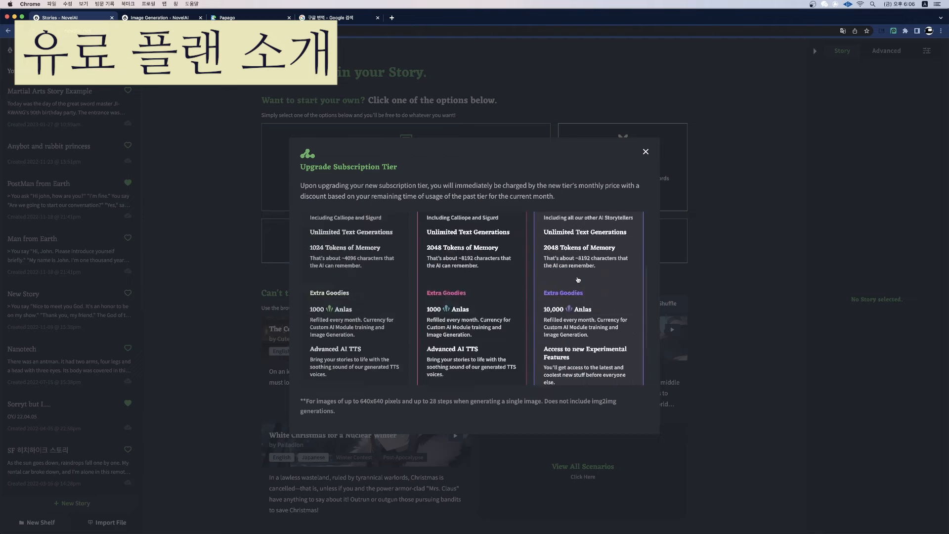
scroll(585, 277, "down", 7)
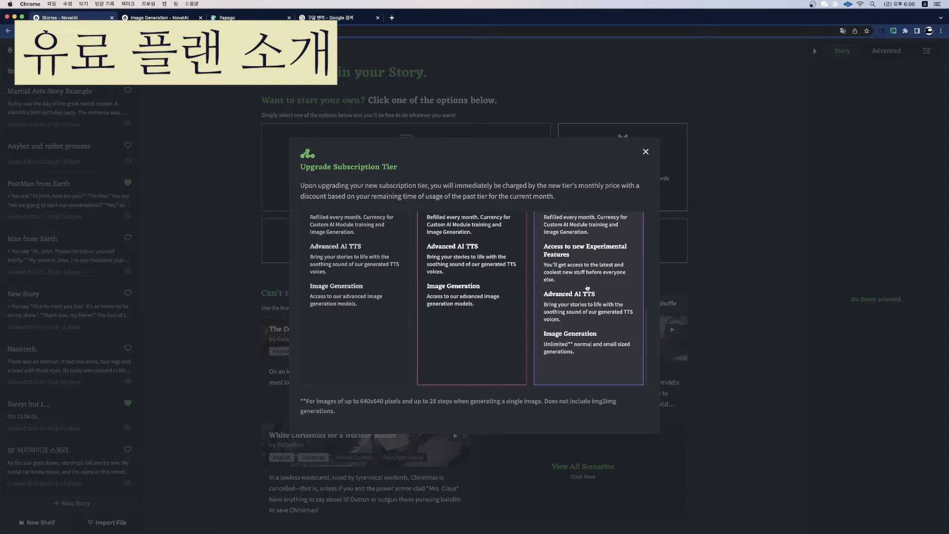
scroll(587, 289, "up", 7)
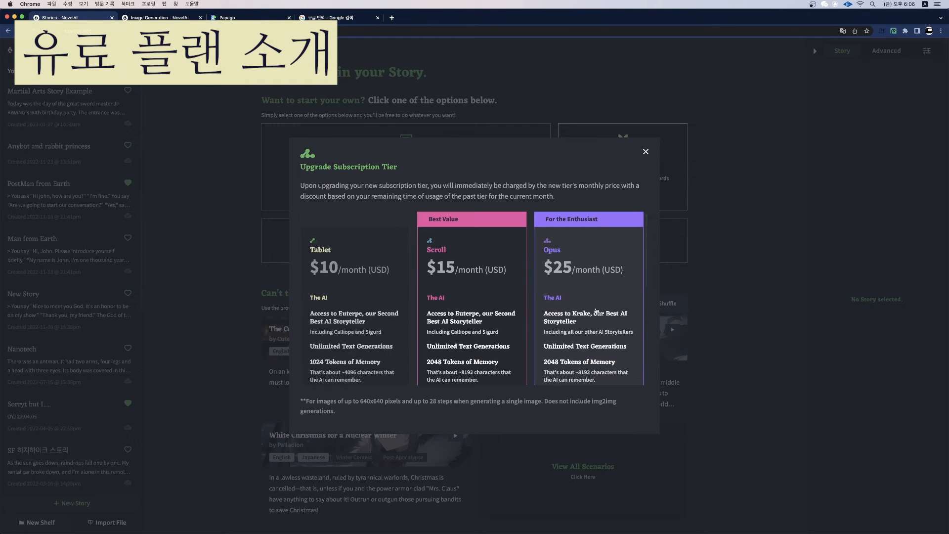
left_click(219, 243)
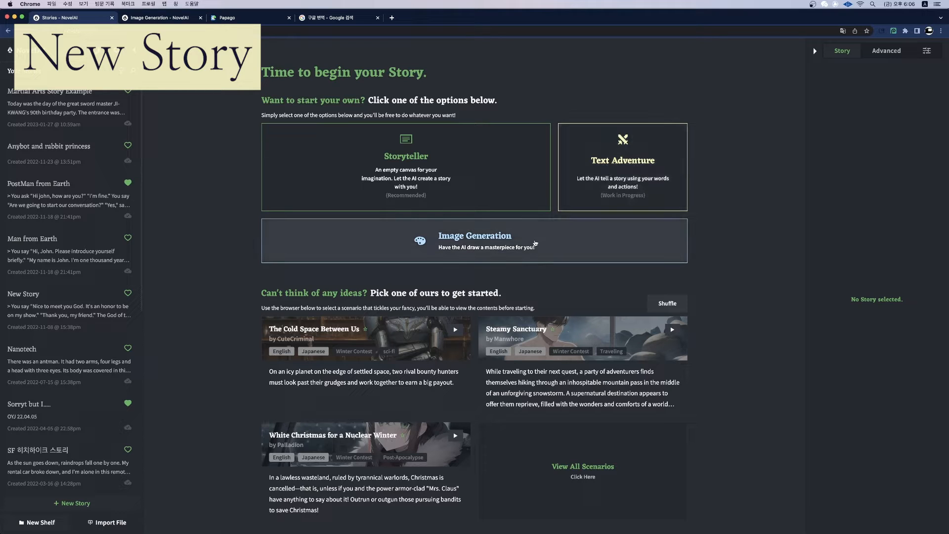
Step: Open the full scenario collection and look through the ready-made scenarios
left_click(174, 21)
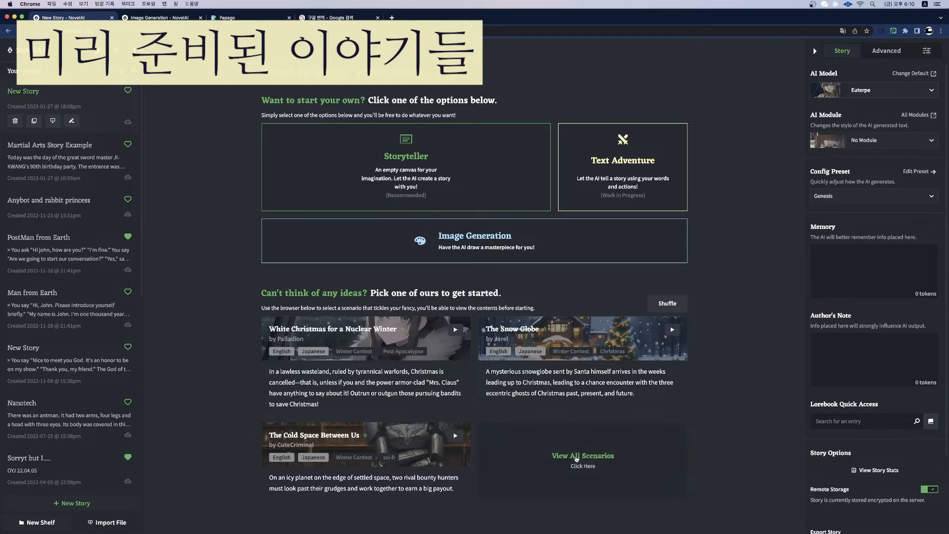
left_click(576, 460)
scroll(414, 296, "down", 10)
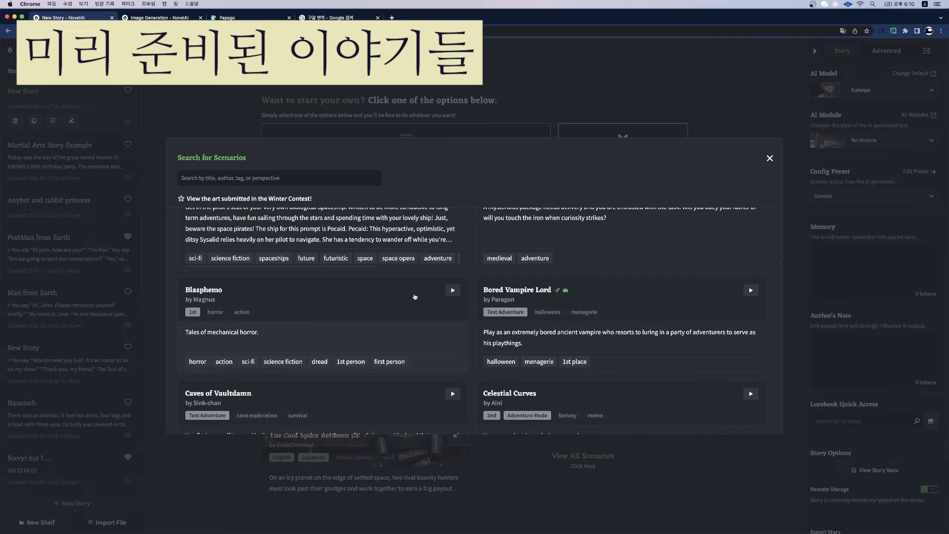
scroll(415, 296, "down", 5)
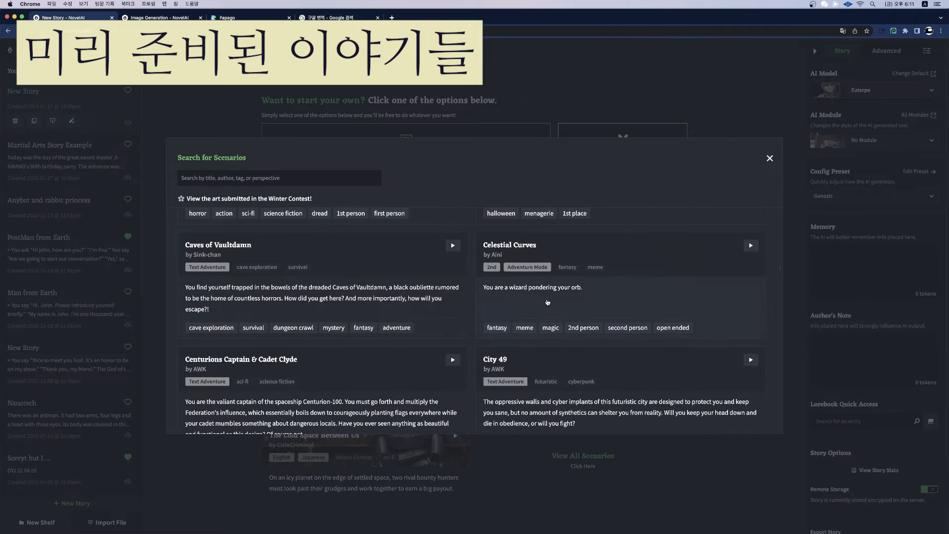
scroll(528, 290, "down", 5)
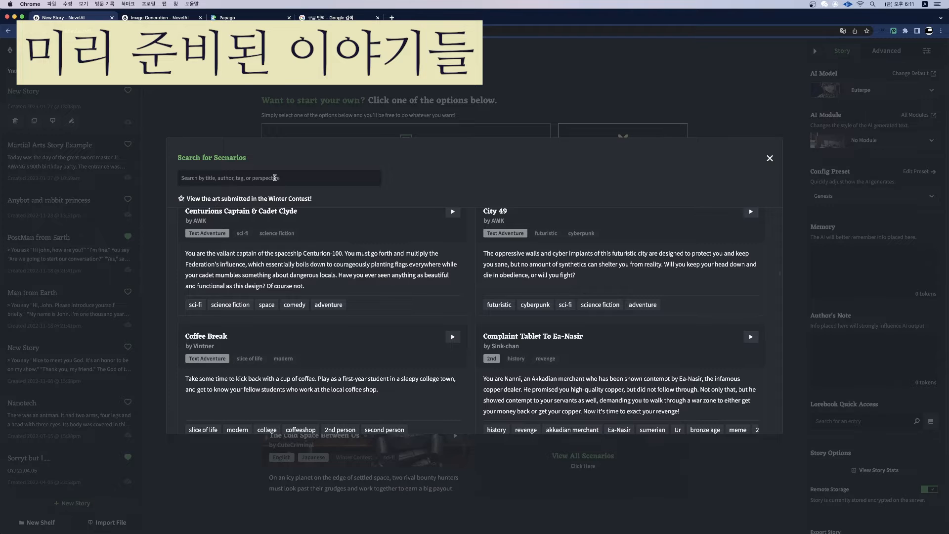
Step: Search the scenarios for "Monster", look through the matches and close the scenario browser
type("Monster")
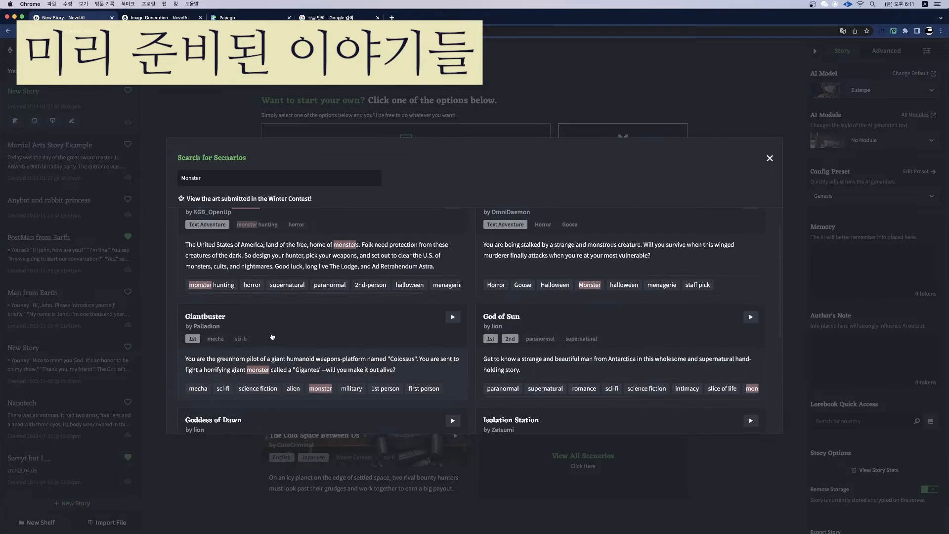
scroll(294, 341, "down", 3)
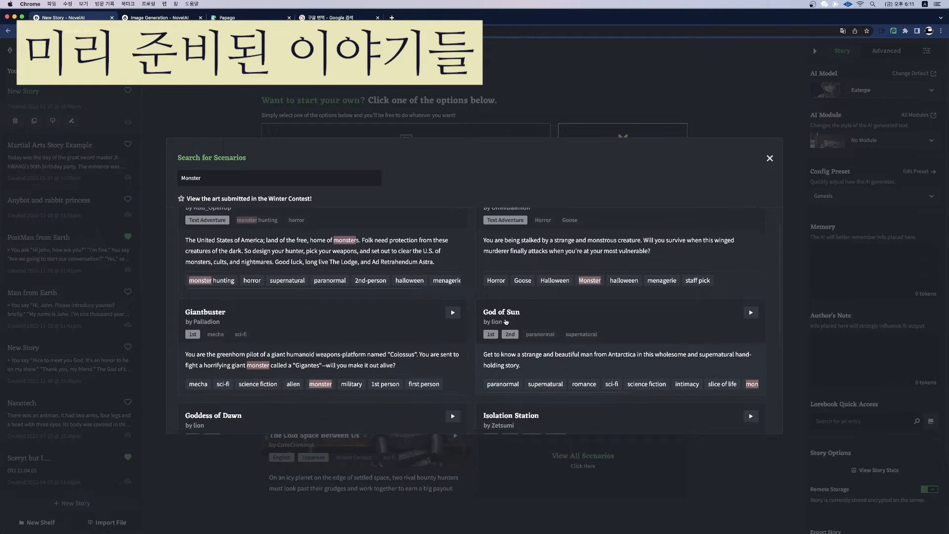
scroll(294, 341, "down", 1)
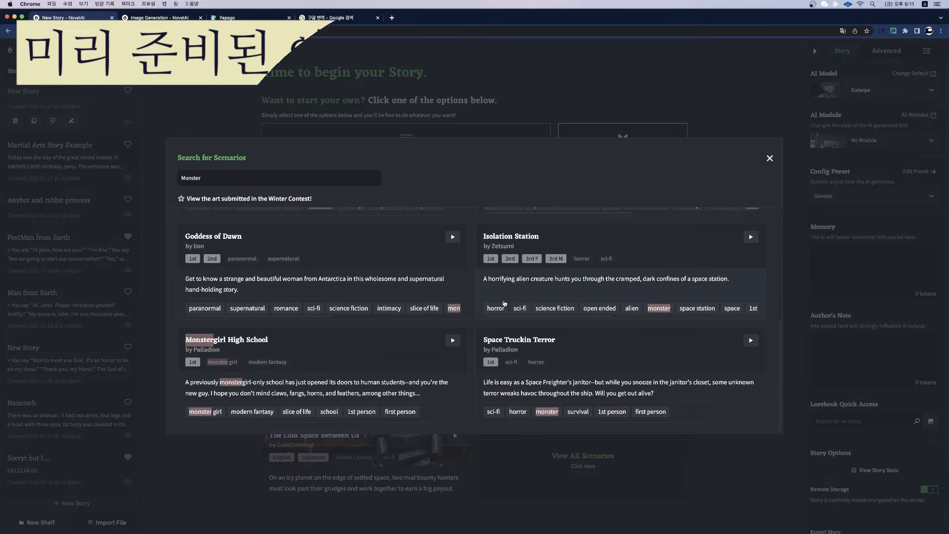
left_click(770, 158)
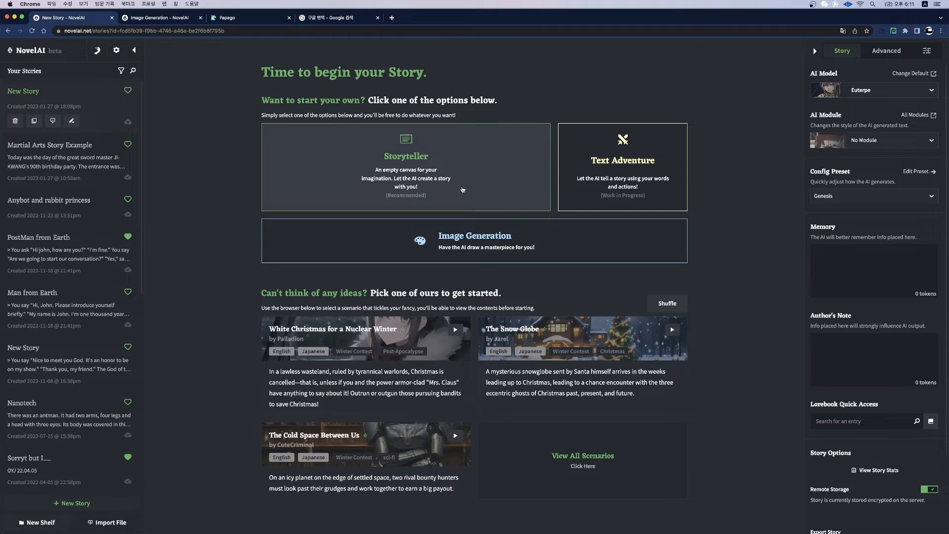
Step: Start a blank story in Storyteller mode and generate a random title for it
left_click(403, 176)
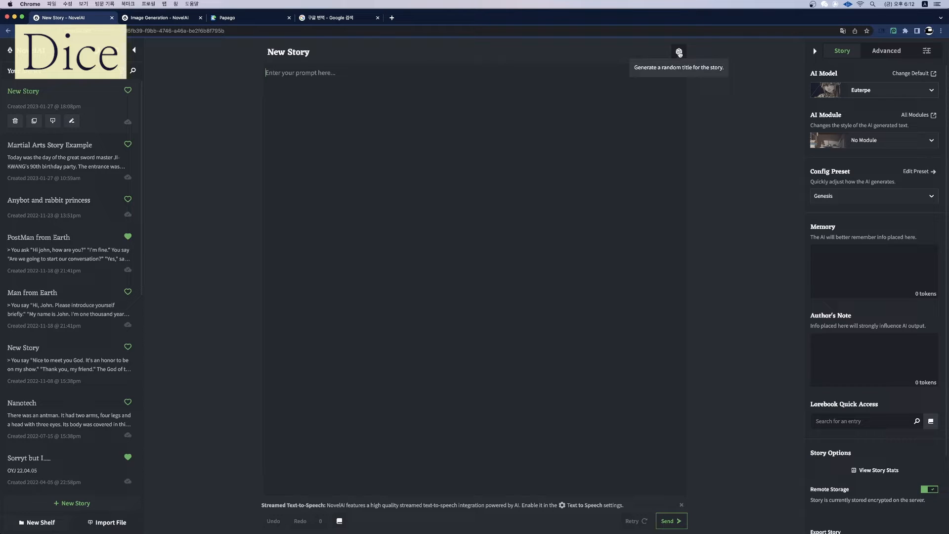
left_click(679, 52)
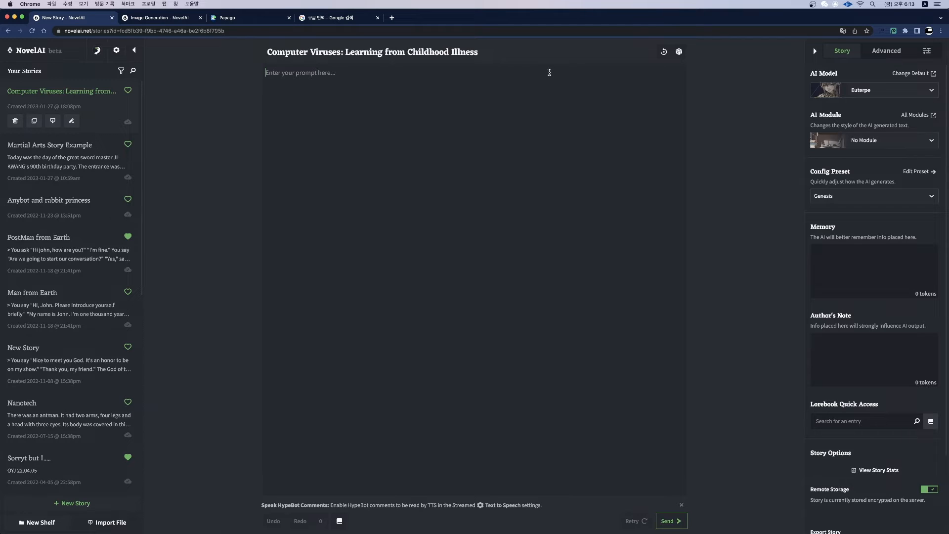
Step: Open the Martial Arts Story Example and choose Euterpe as its AI model after reviewing the available models
left_click(99, 154)
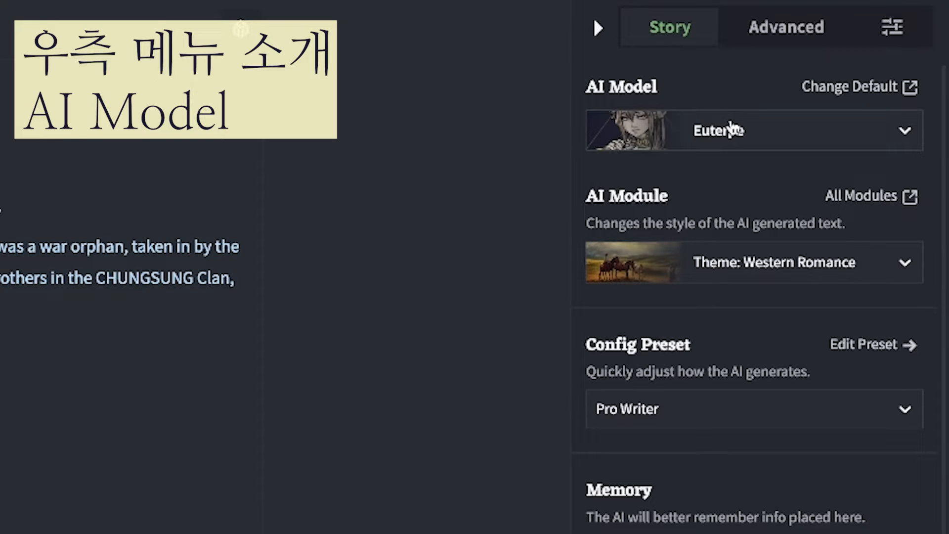
left_click(731, 126)
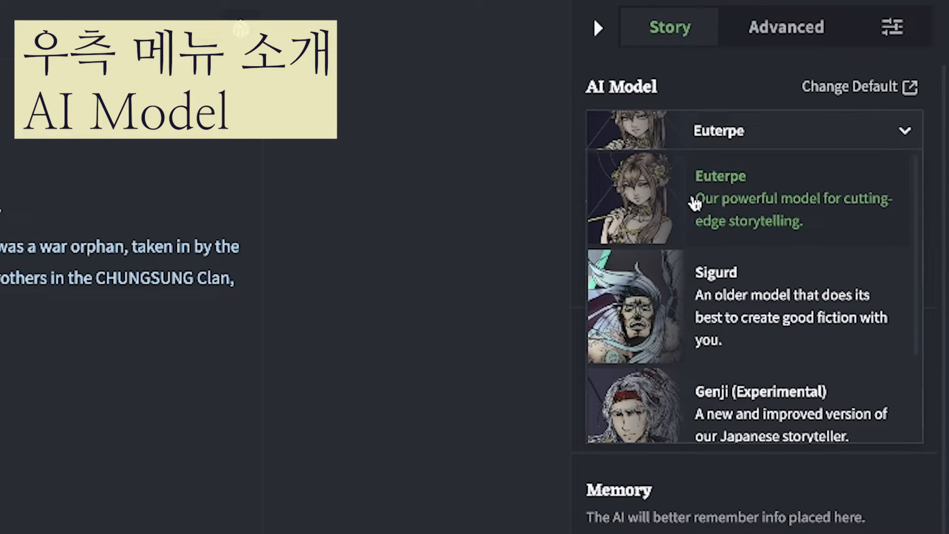
scroll(725, 279, "down", 2)
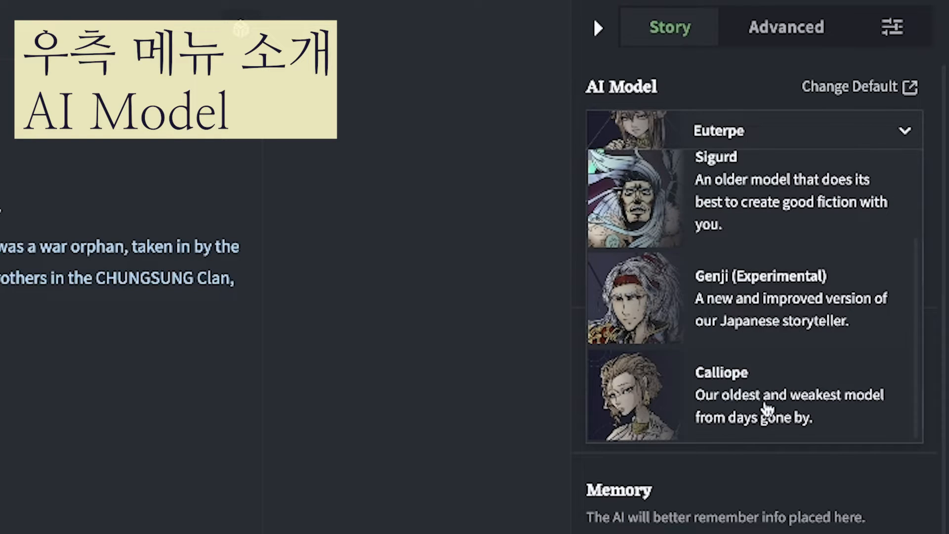
scroll(714, 332, "up", 2)
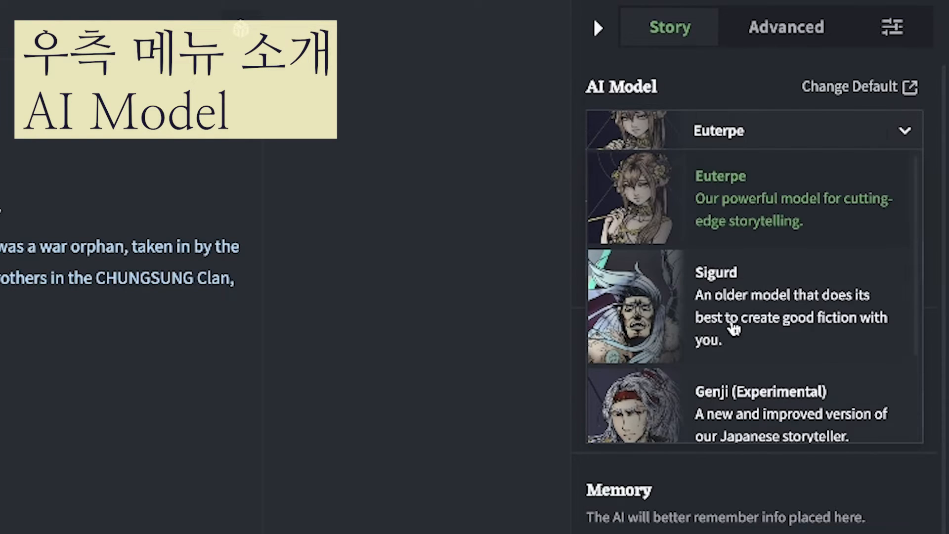
scroll(734, 327, "down", 2)
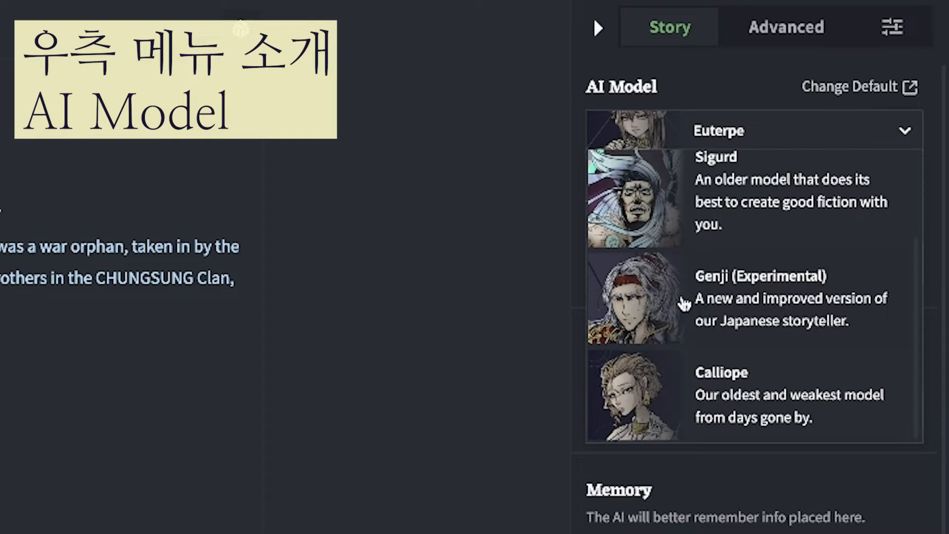
scroll(702, 312, "up", 2)
scroll(784, 345, "down", 2)
scroll(783, 348, "up", 2)
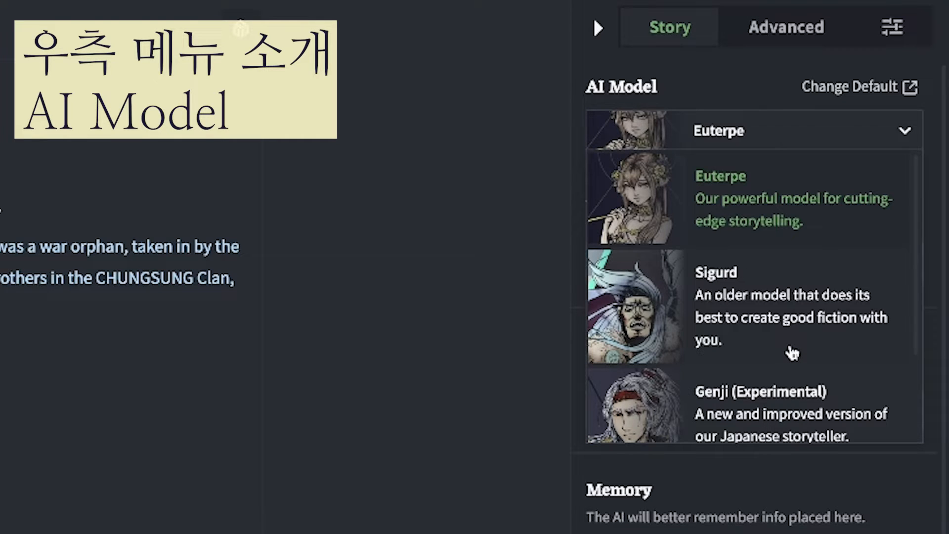
left_click(679, 206)
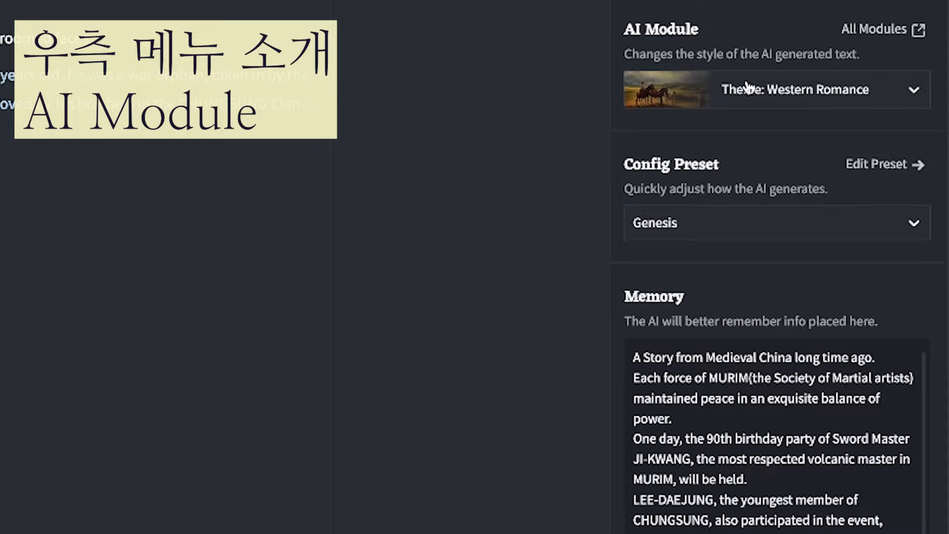
Step: Look through the AI modules from the general ones to styles, themes and inspirations, and keep the Western Romance theme
left_click(747, 88)
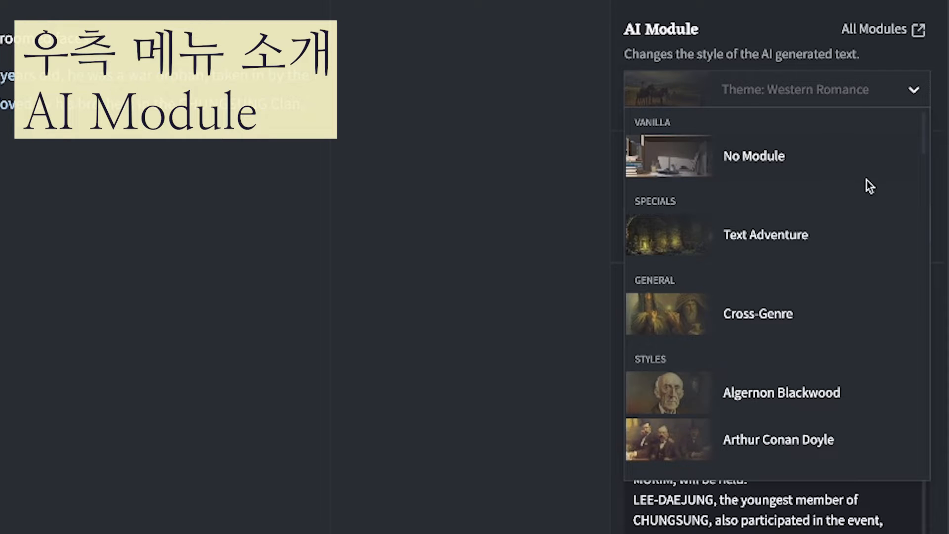
scroll(866, 180, "down", 1)
scroll(865, 187, "down", 1)
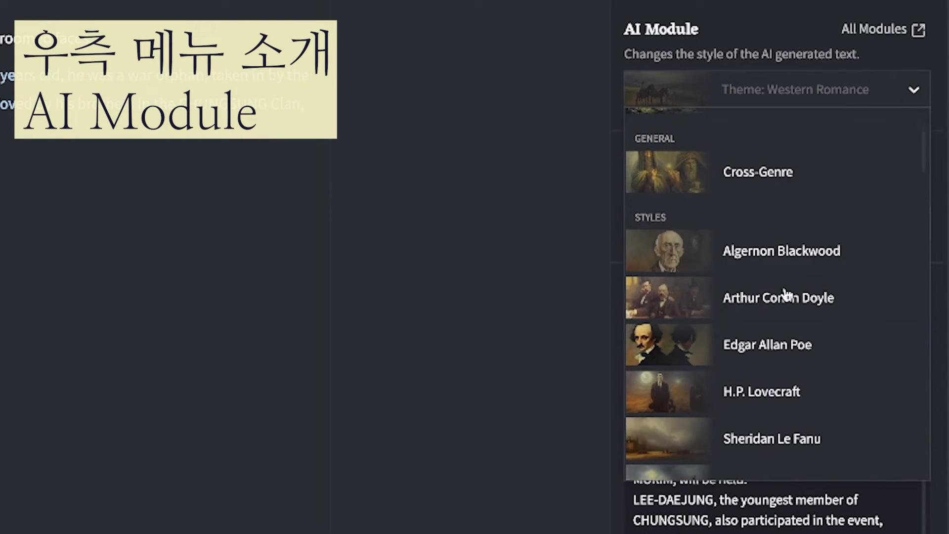
scroll(821, 347, "down", 1)
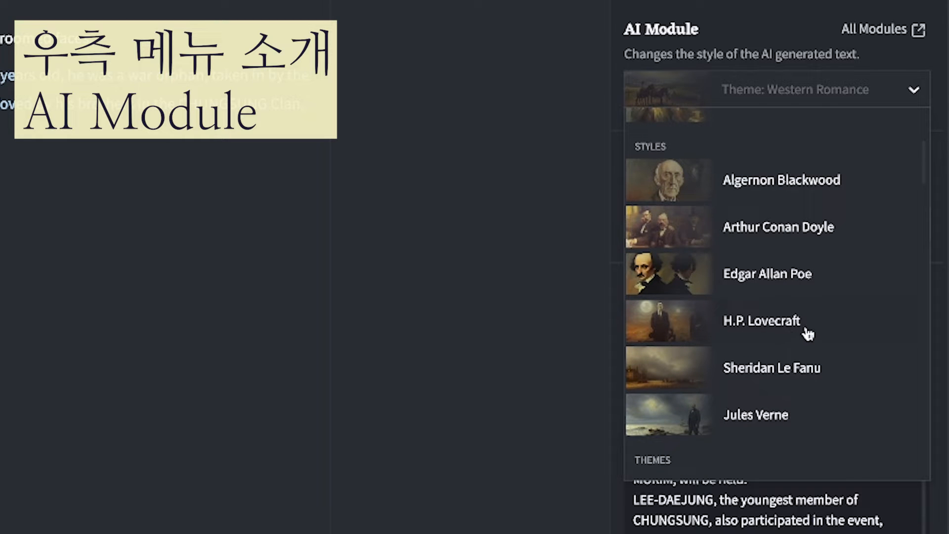
scroll(755, 364, "down", 5)
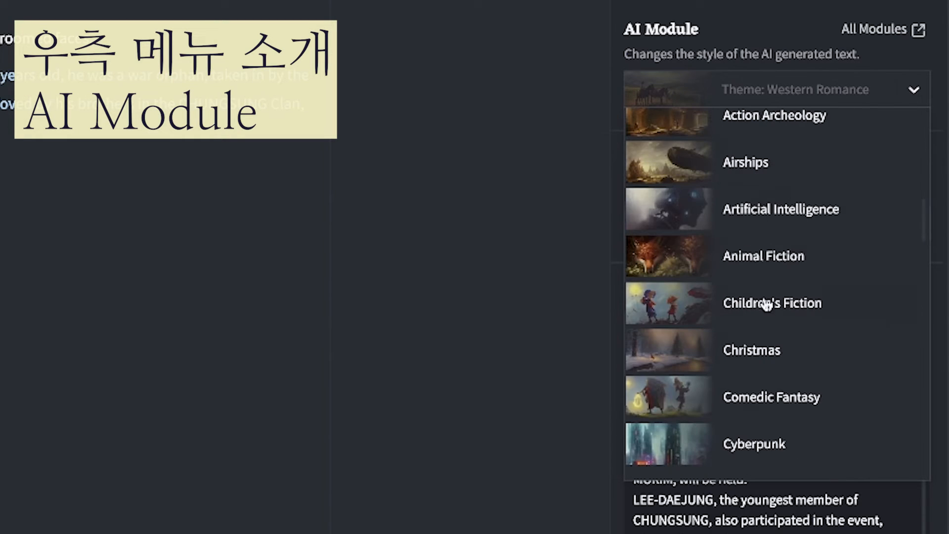
scroll(786, 346, "down", 1)
scroll(833, 354, "down", 5)
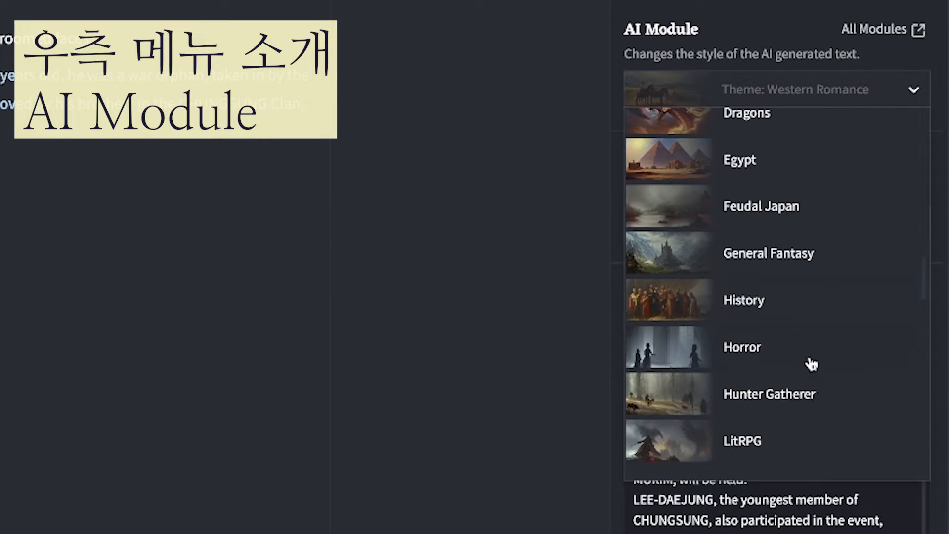
scroll(810, 336, "down", 5)
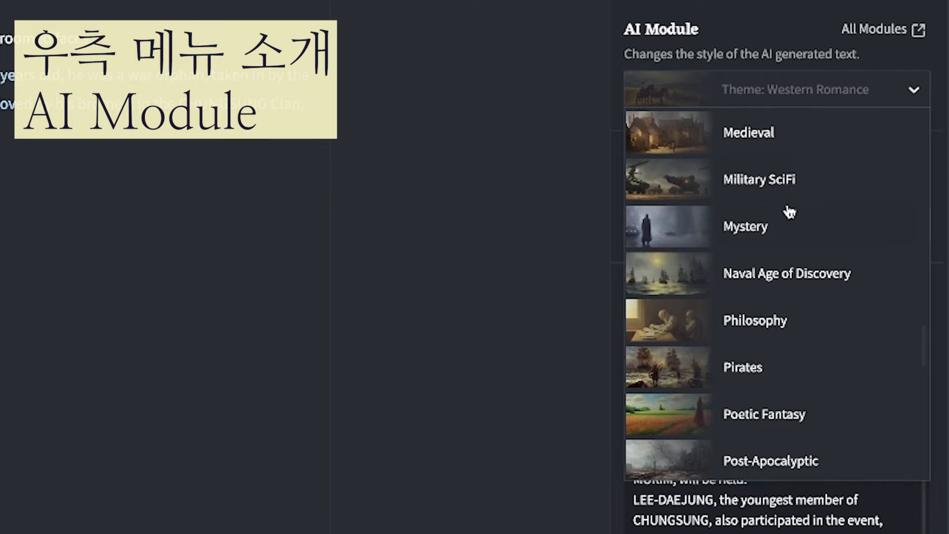
scroll(782, 358, "down", 2)
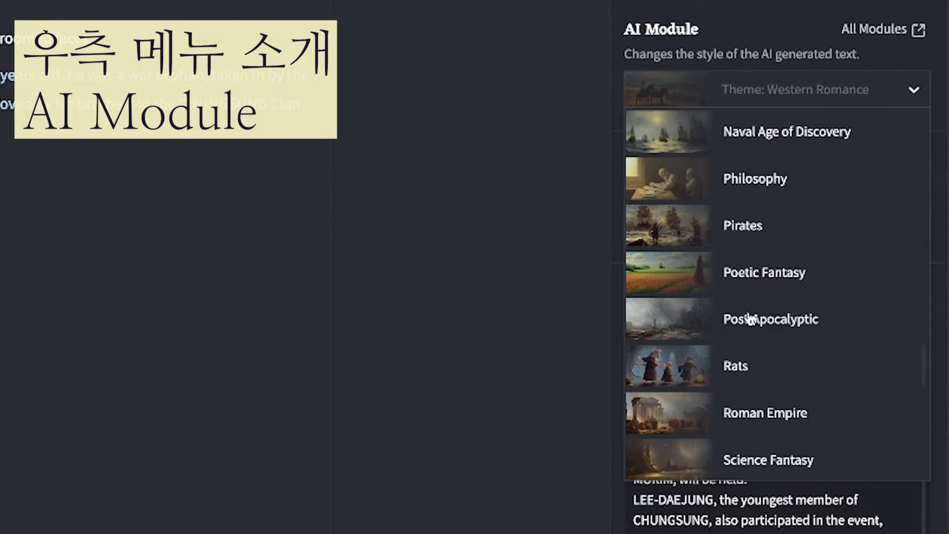
scroll(766, 326, "down", 3)
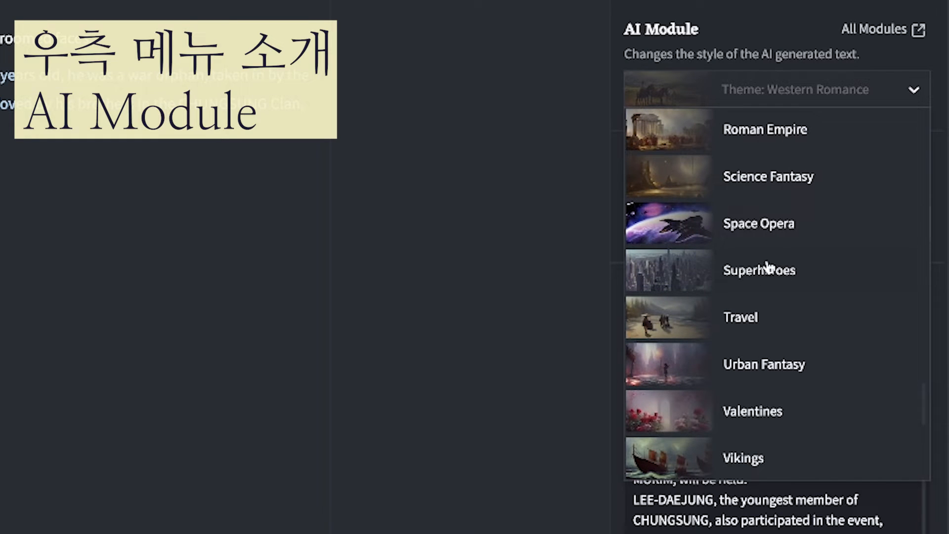
scroll(766, 267, "down", 5)
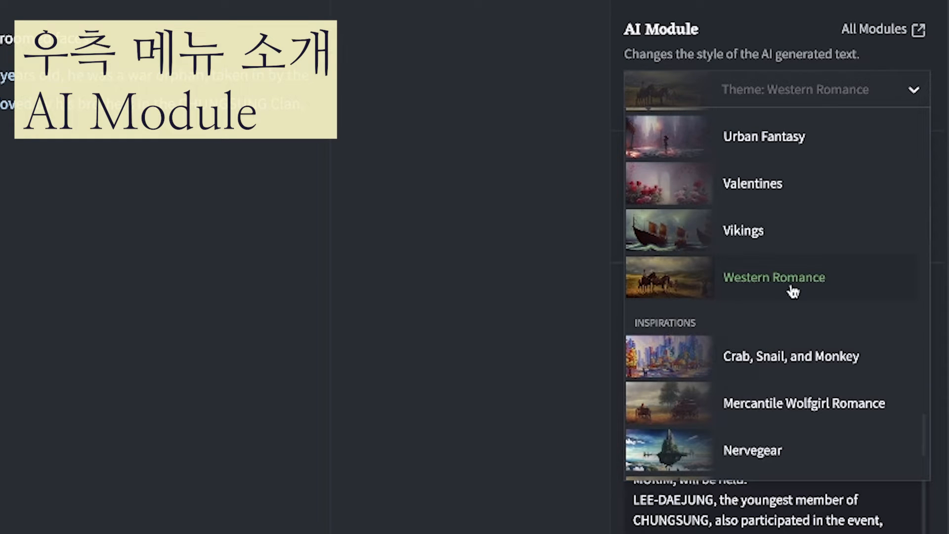
scroll(779, 297, "down", 3)
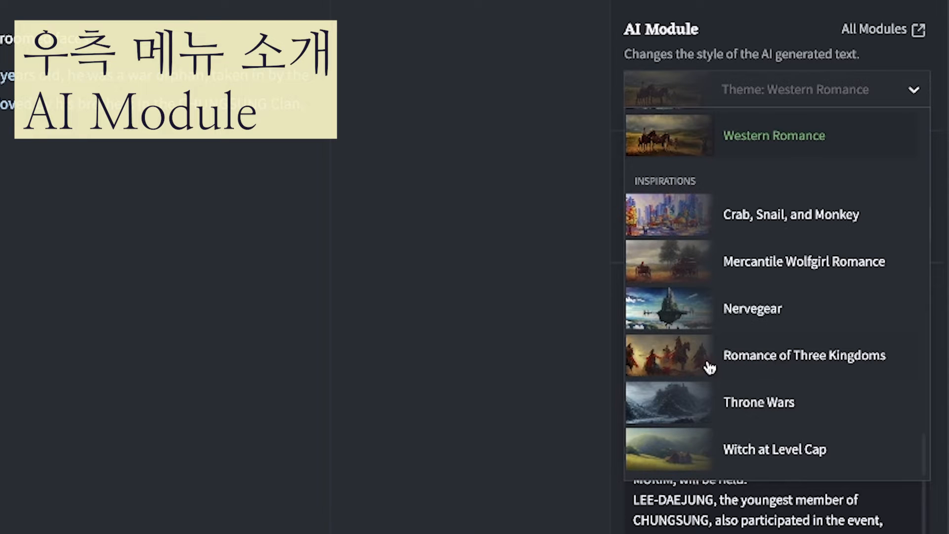
scroll(741, 312, "up", 3)
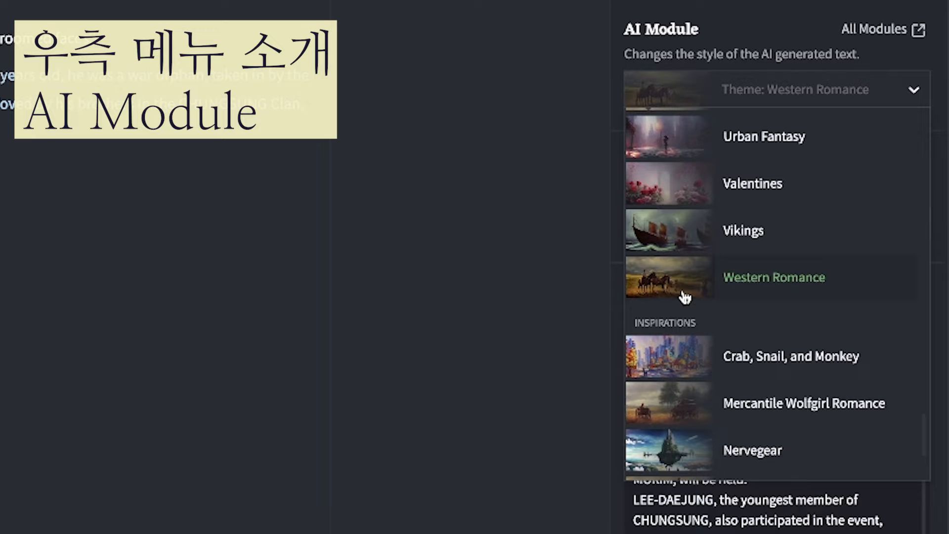
scroll(686, 298, "down", 1)
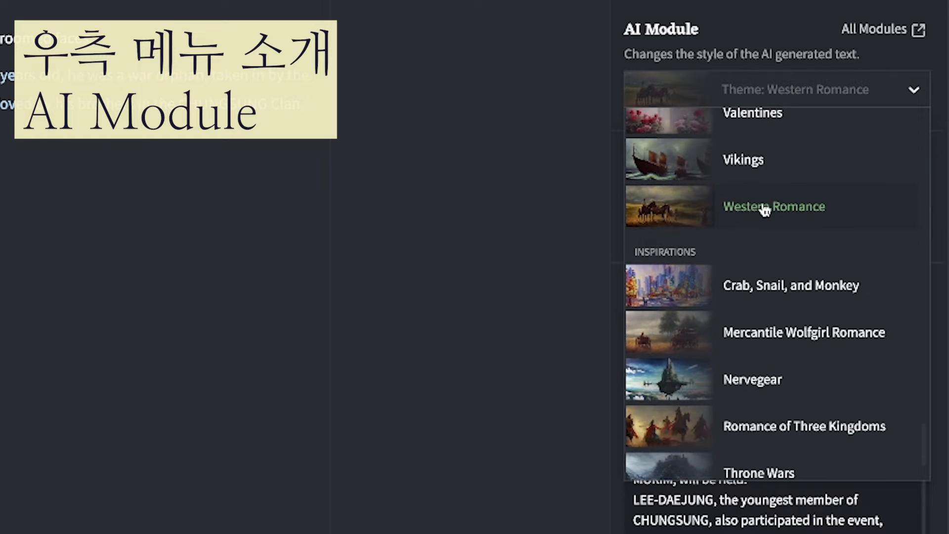
left_click(680, 207)
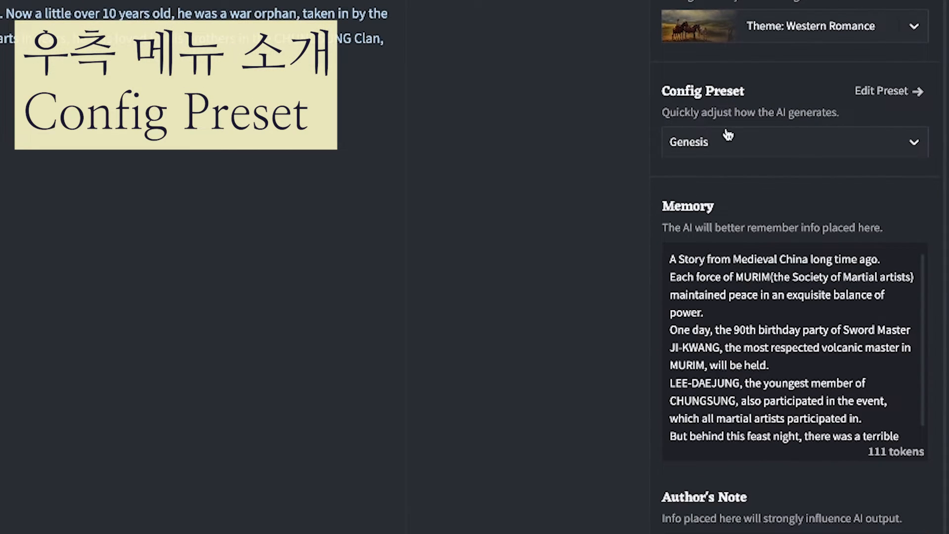
Step: Look through the config presets and choose Low Rider
left_click(728, 135)
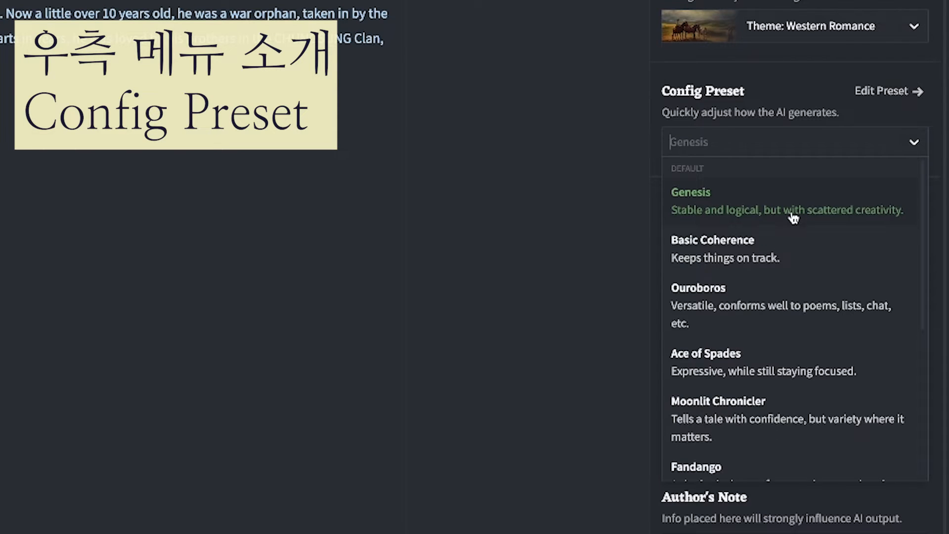
scroll(794, 218, "down", 1)
scroll(791, 269, "down", 3)
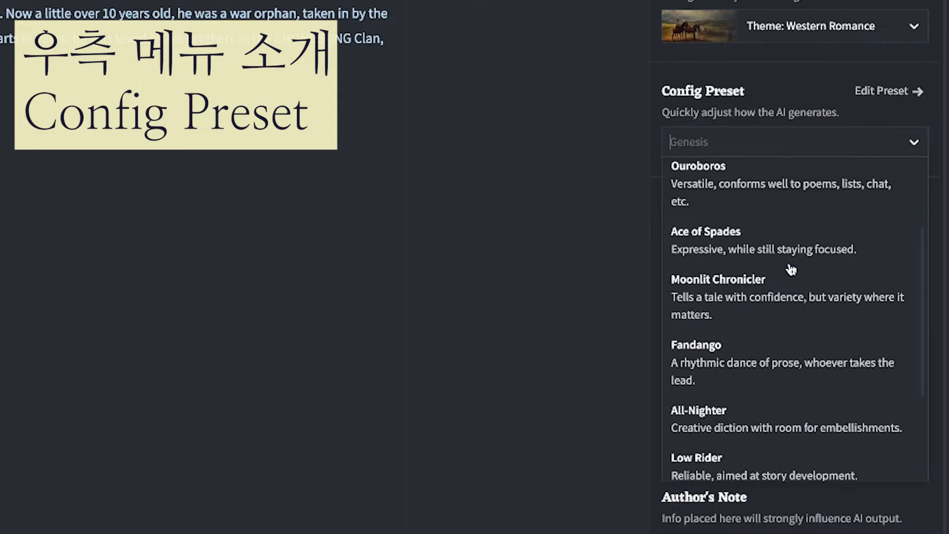
scroll(737, 229, "up", 2)
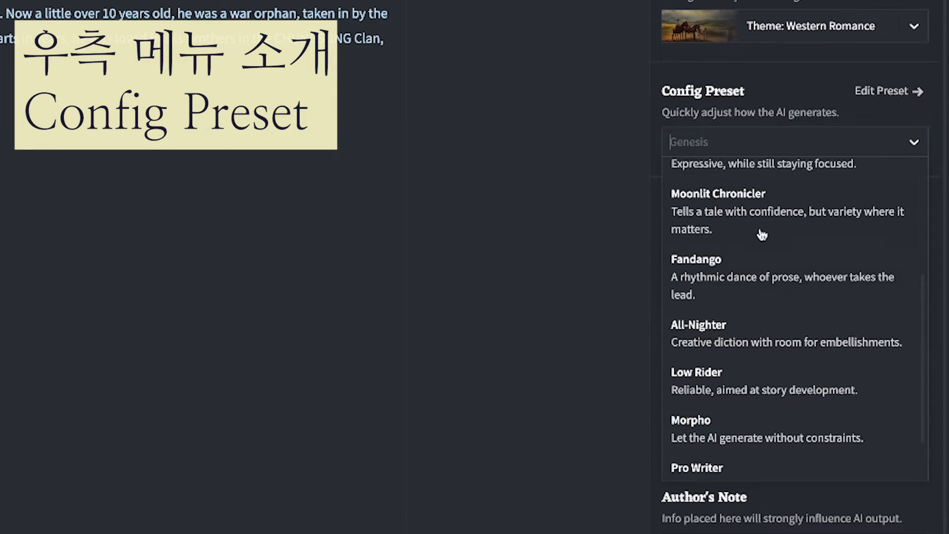
scroll(760, 233, "down", 2)
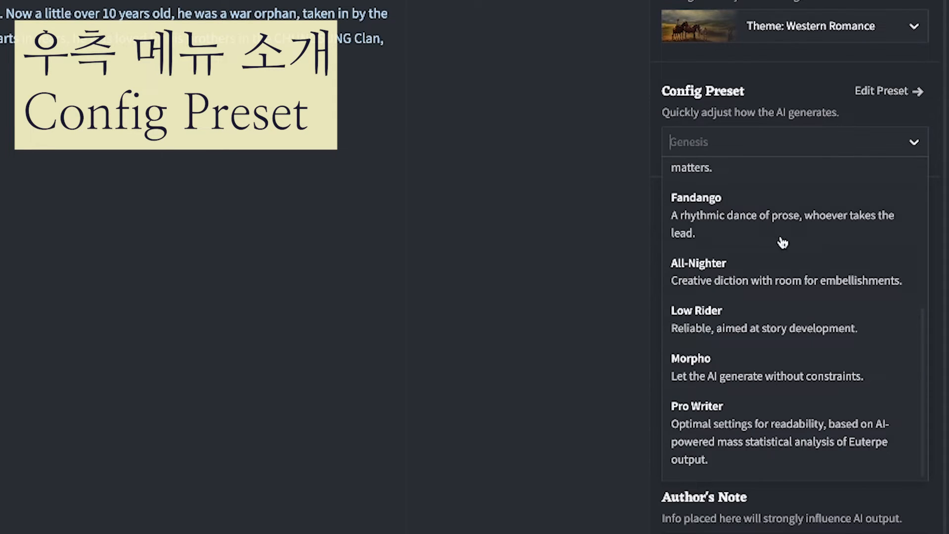
left_click(738, 329)
Step: Set the config preset to Pro Writer and look over the preset descriptions again
left_click(744, 153)
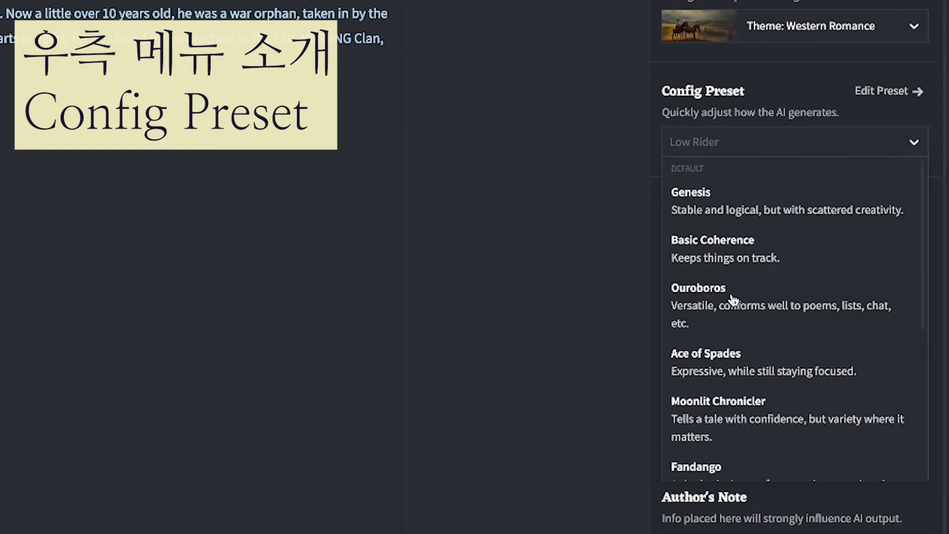
scroll(716, 411, "down", 4)
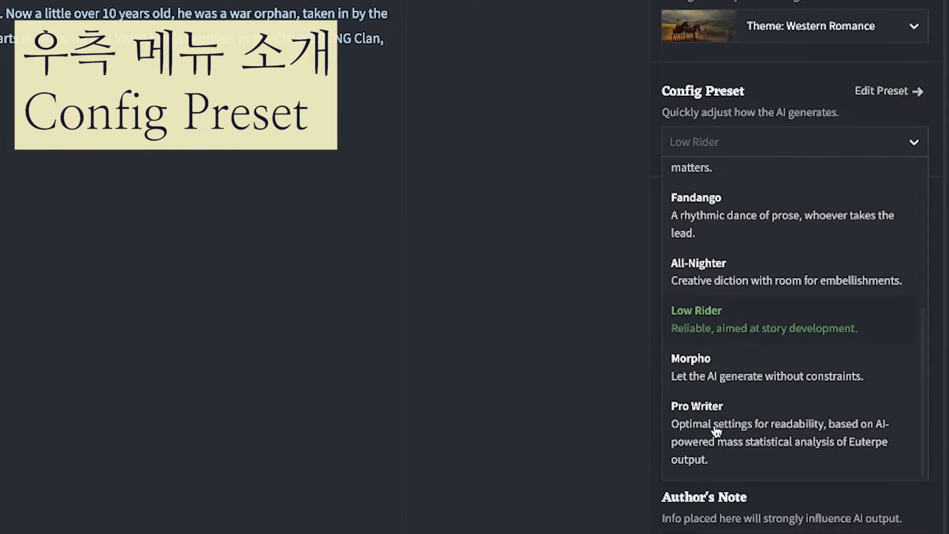
left_click(716, 431)
left_click(714, 130)
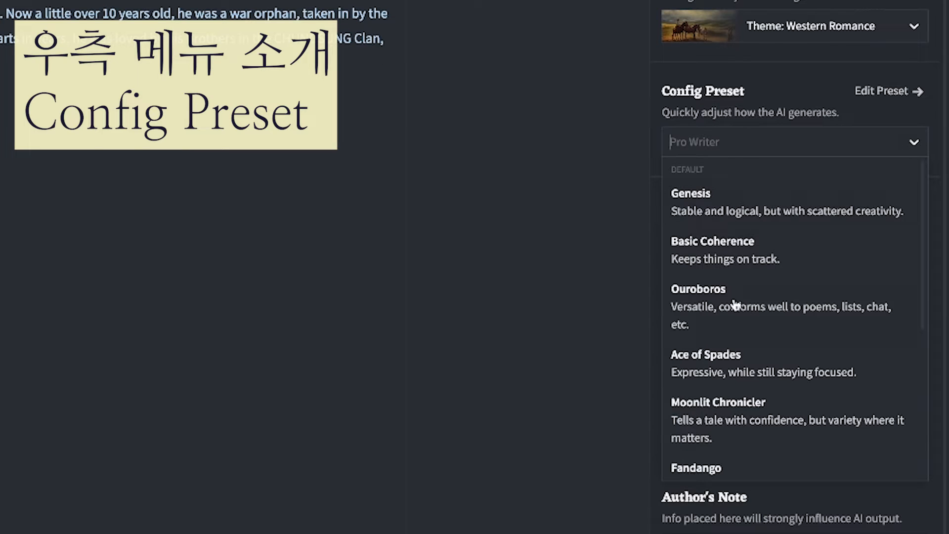
scroll(756, 246, "down", 1)
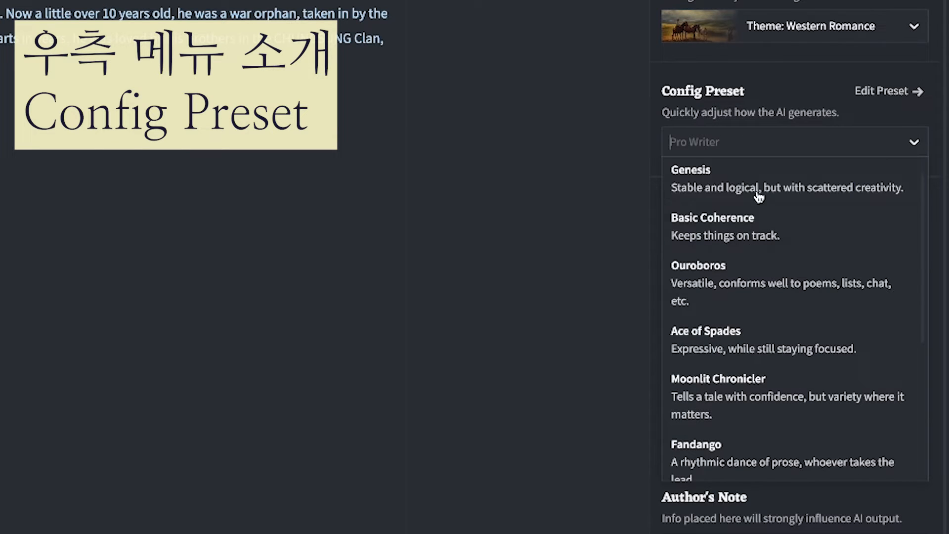
Step: Review the story's Memory text through to its end, along with the Author's Note
scroll(756, 297, "down", 5)
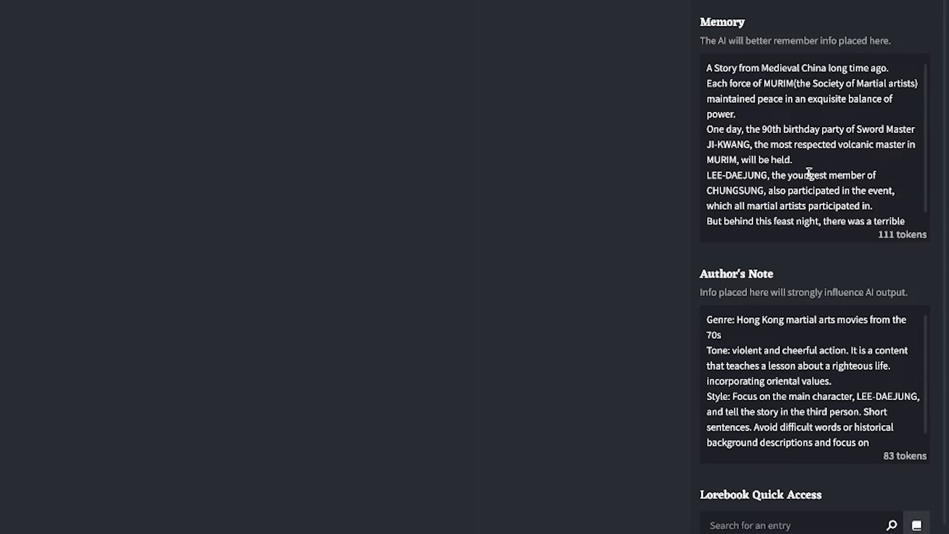
scroll(799, 168, "up", 1)
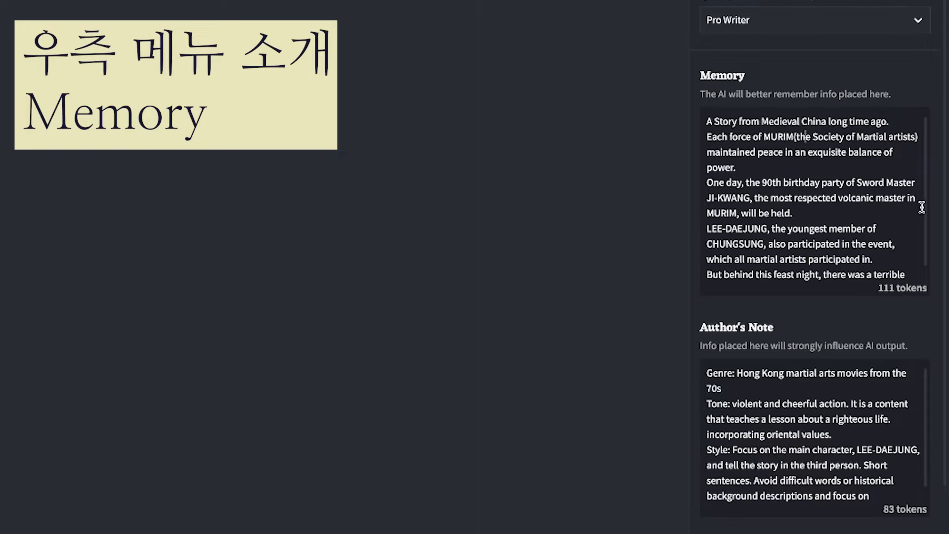
scroll(926, 202, "down", 1)
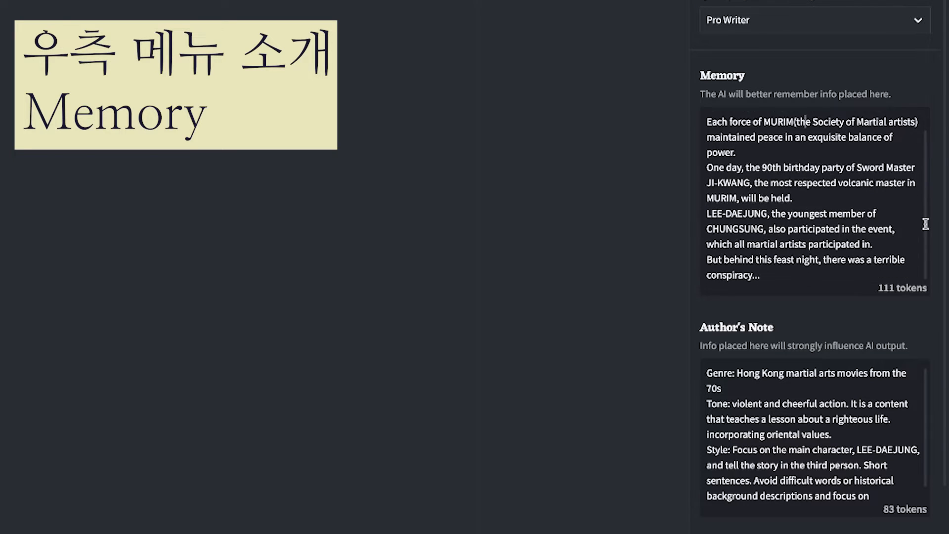
left_click(889, 216)
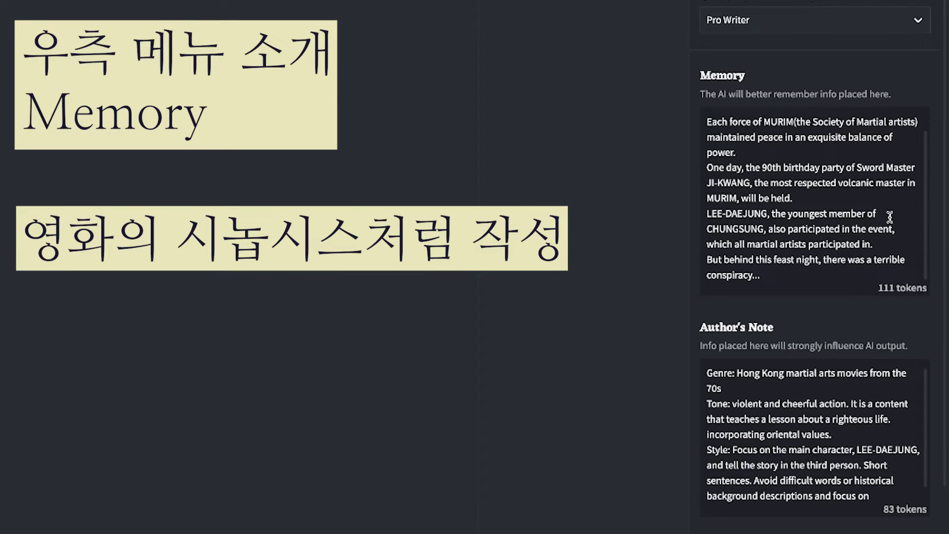
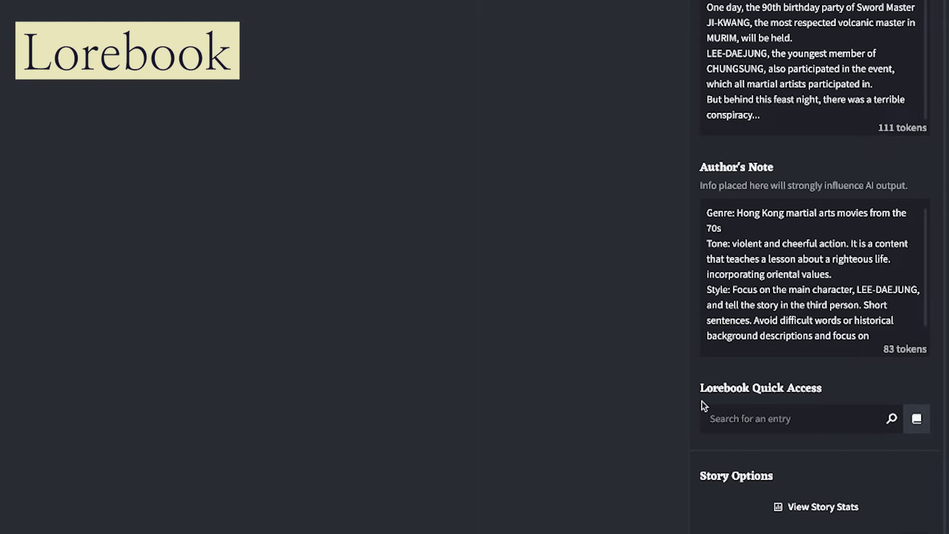
Step: Open the story's Lorebook and read the CHUNGSUNG entry's text and activation keys
left_click(917, 418)
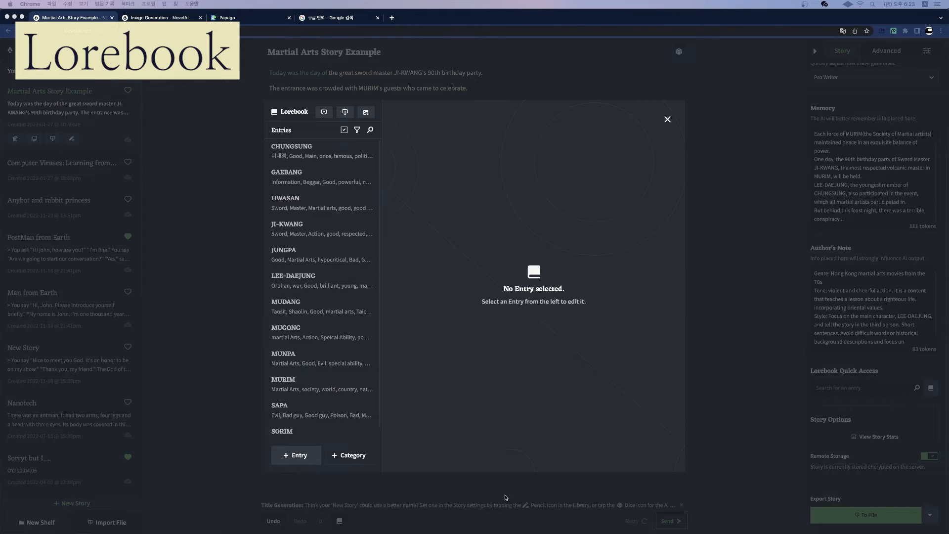
left_click(352, 155)
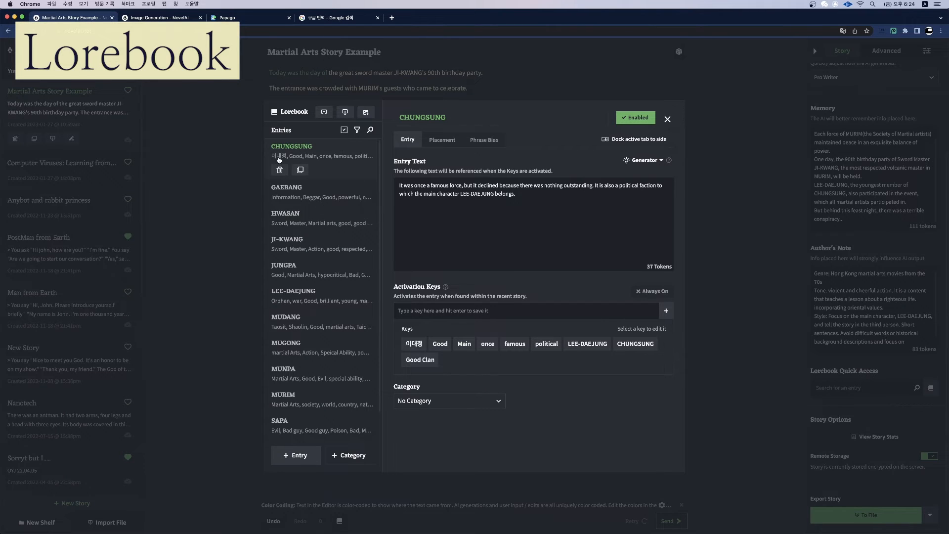
left_click_drag(548, 201, 501, 211)
left_click(506, 194)
Step: View the GAEBANG and HWASAN Lorebook entries and highlight the sword master's name in the HWASAN text
left_click(347, 193)
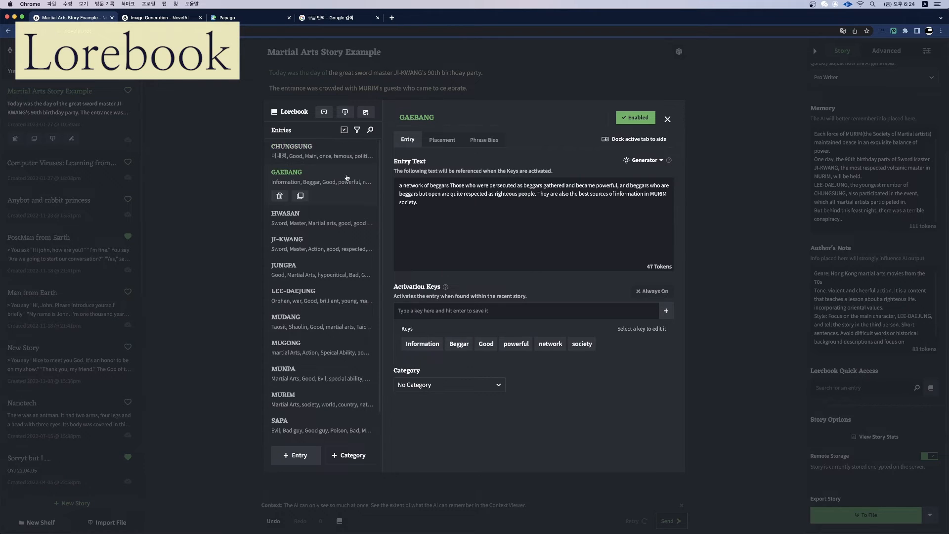
left_click(344, 160)
left_click(345, 192)
left_click(347, 219)
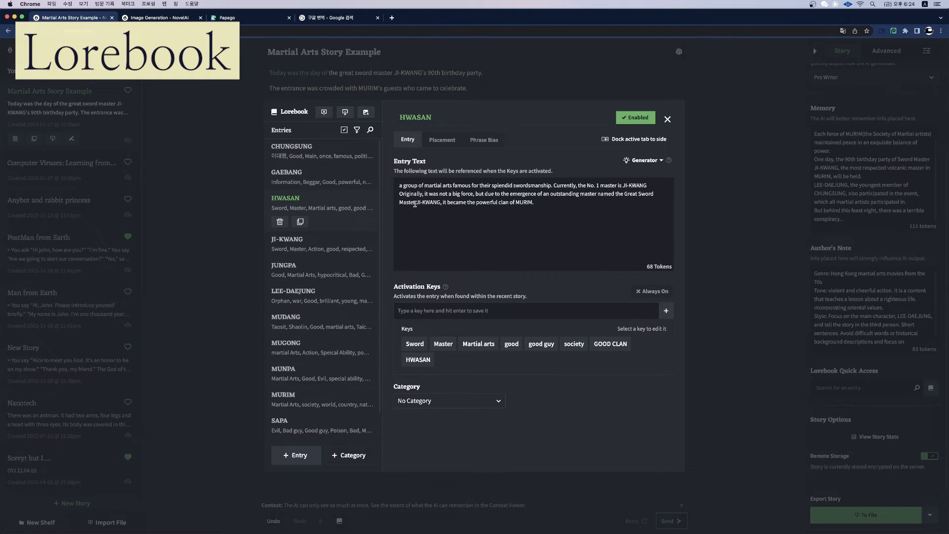
left_click_drag(417, 203, 439, 203)
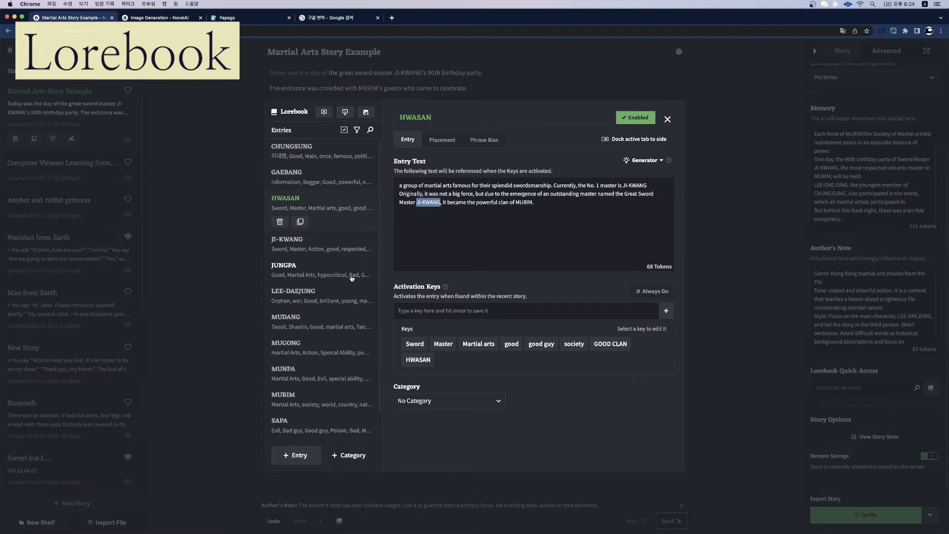
Step: Look through the Lorebook entries that follow HWASAN, including JUNGPA, MUDANG and MUGONG
left_click(325, 247)
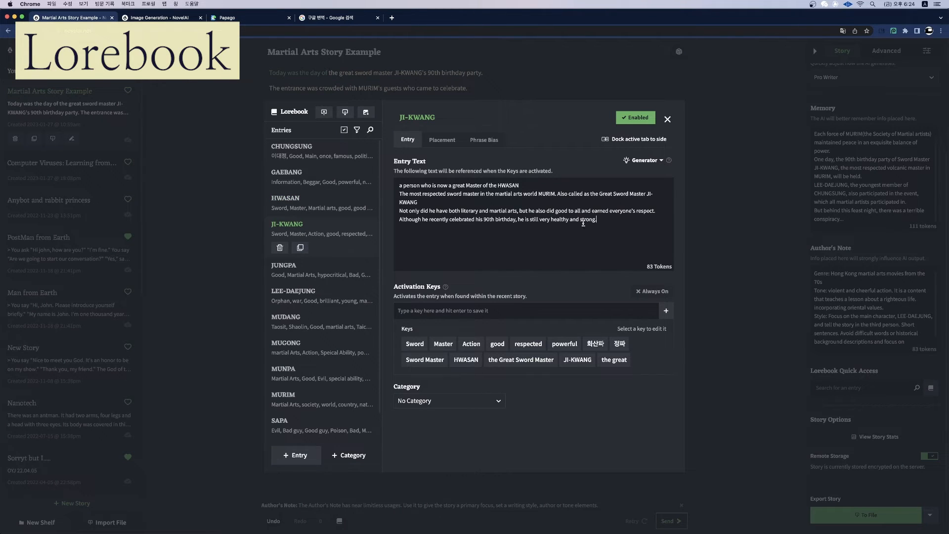
left_click_drag(625, 228, 402, 182)
left_click(346, 272)
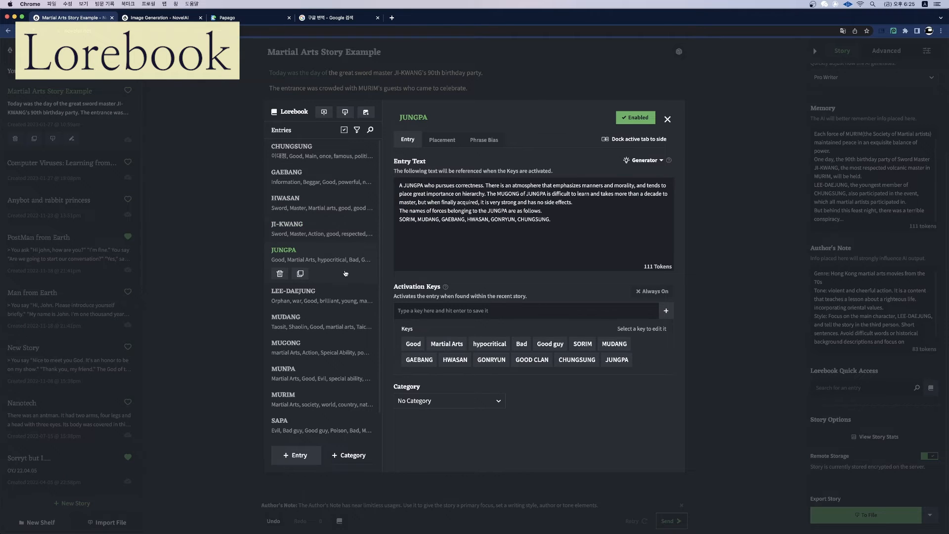
left_click(359, 301)
left_click(358, 349)
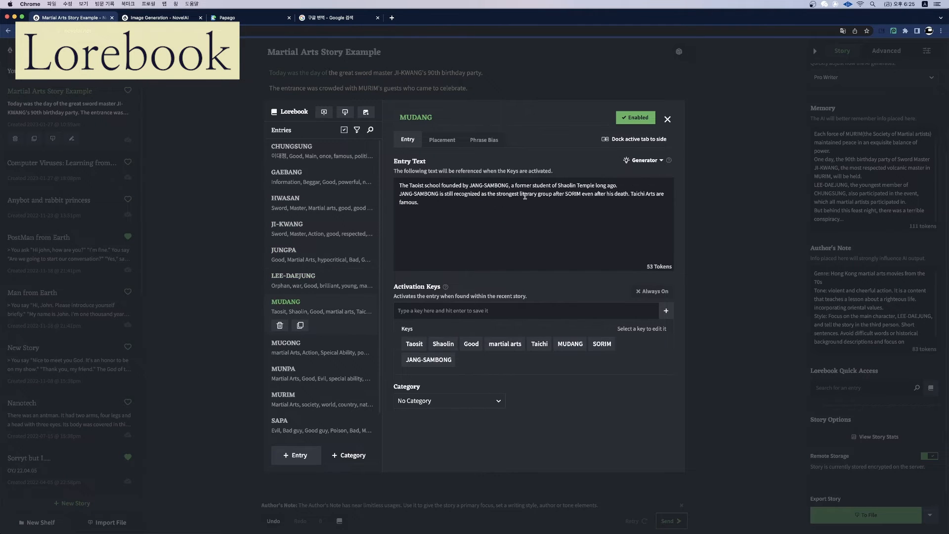
scroll(346, 358, "down", 1)
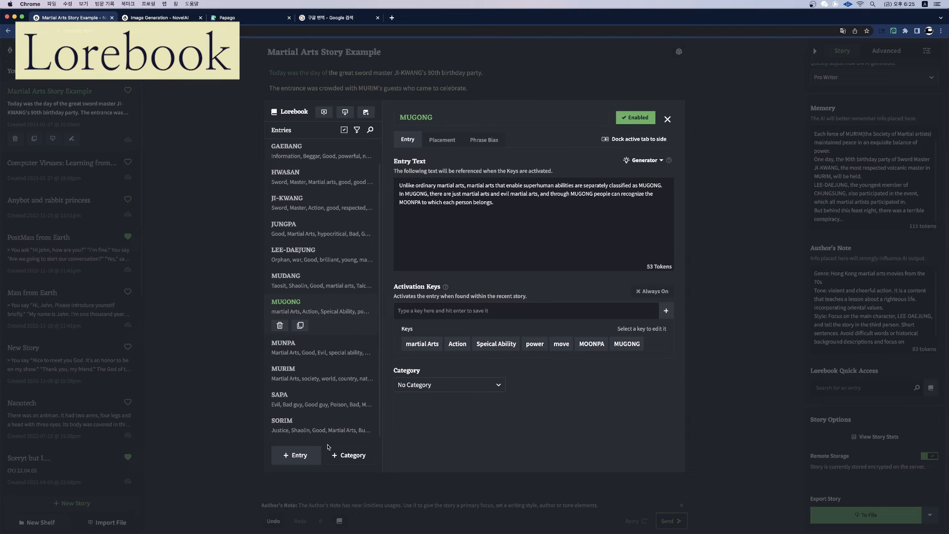
Step: Add a new Lorebook entry and open the generator for its entry text
left_click(301, 456)
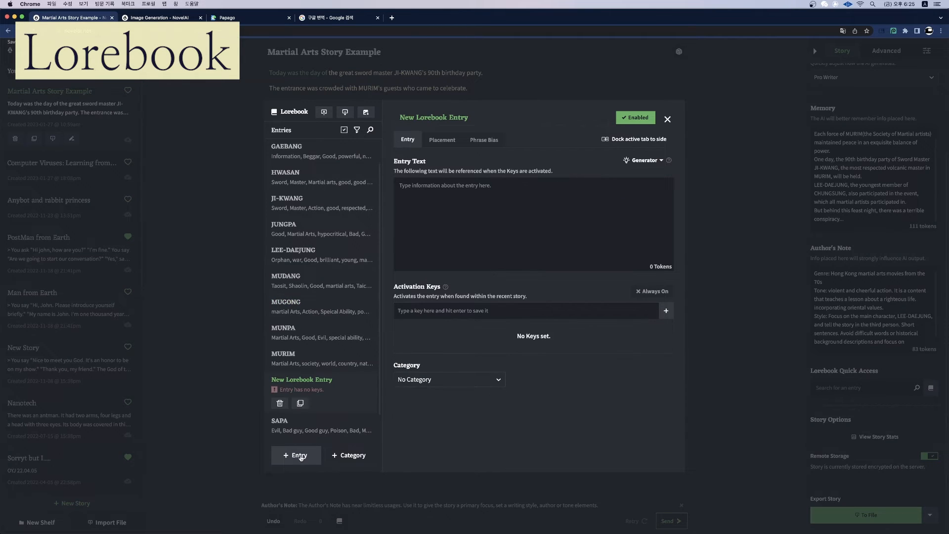
left_click_drag(344, 392, 345, 426)
scroll(330, 409, "down", 1)
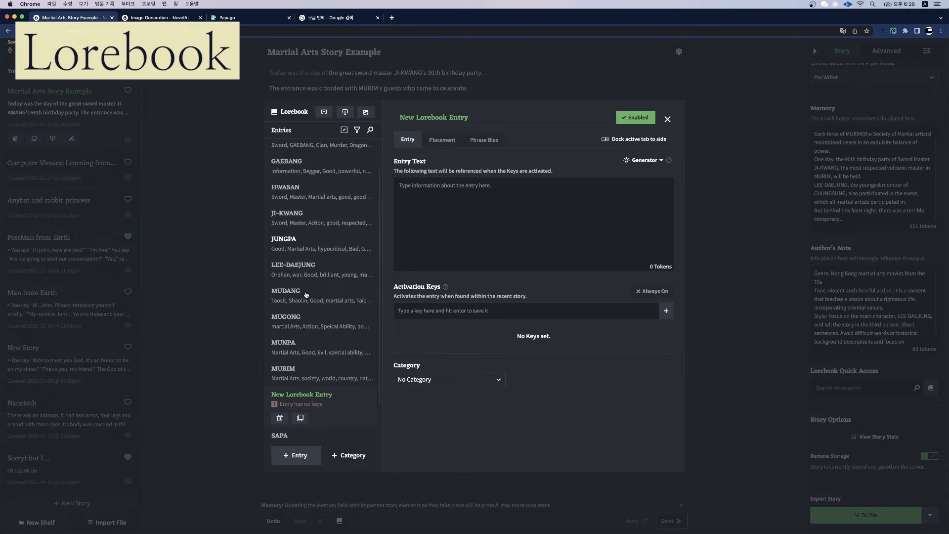
scroll(346, 380, "down", 1)
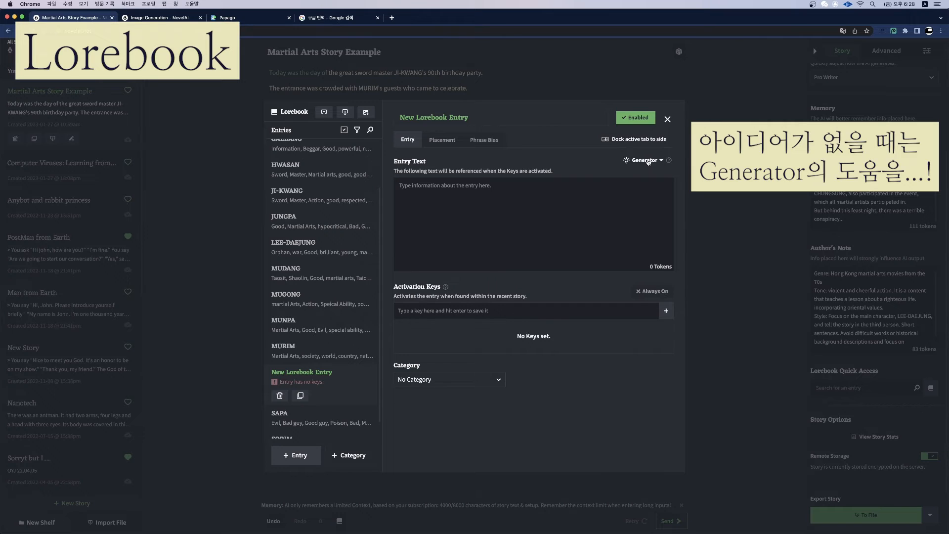
left_click(646, 161)
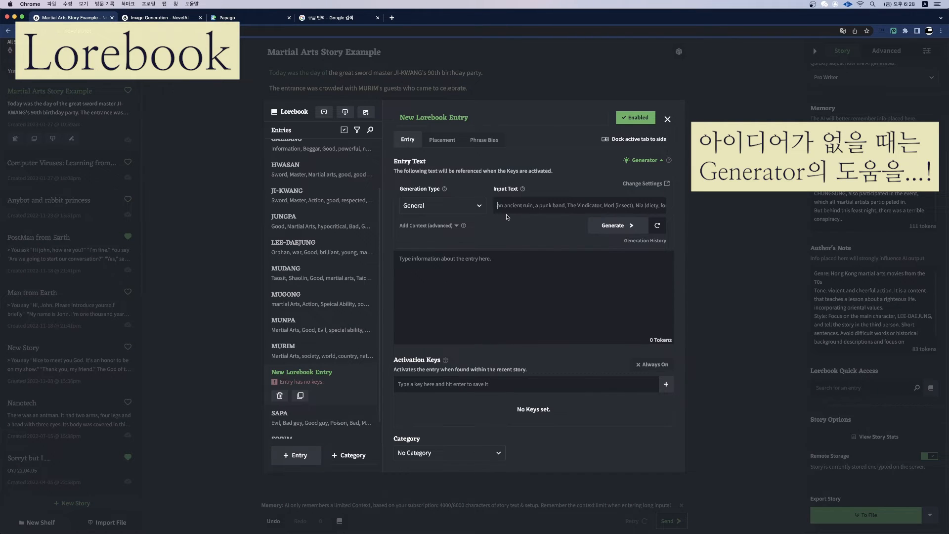
Step: Set the generation type to Thing and generate entry text from the input "UICHEON Sword. Legendary weapon."
left_click(477, 211)
left_click(414, 269)
type("u")
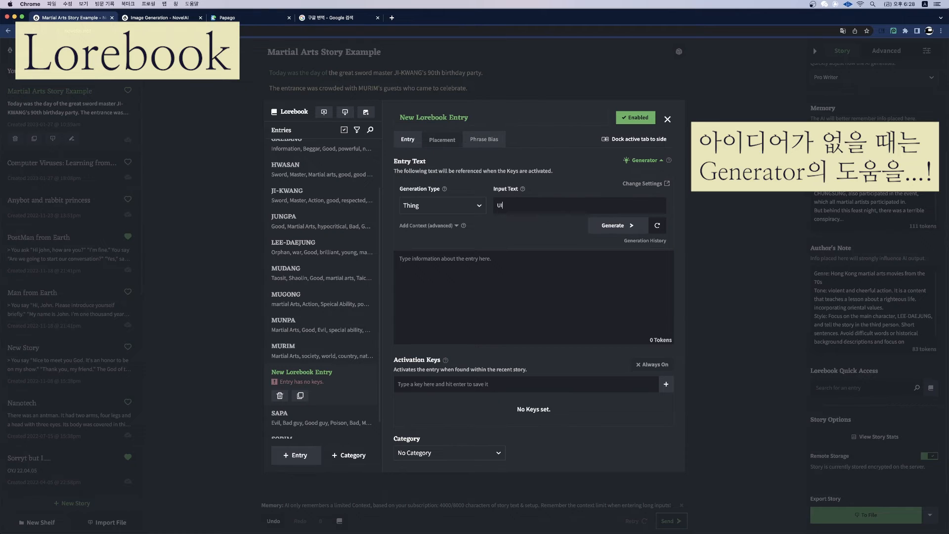
type("ICHEON")
type(" Sord. Legendary weapon.")
left_click(614, 225)
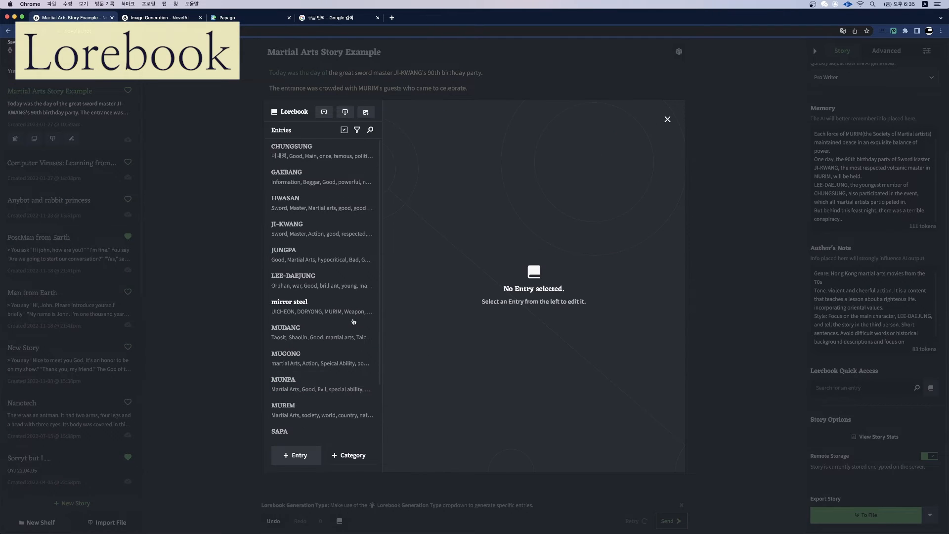
Step: Finish the DORYONG Saber generator input with "rival weapon of UICHEON" and generate the entry text
scroll(377, 380, "down", 3)
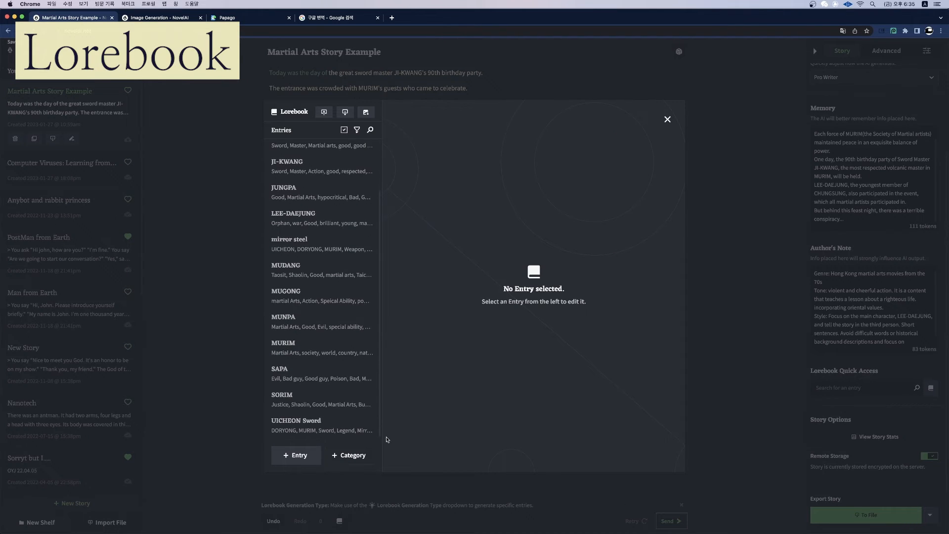
scroll(376, 346, "up", 3)
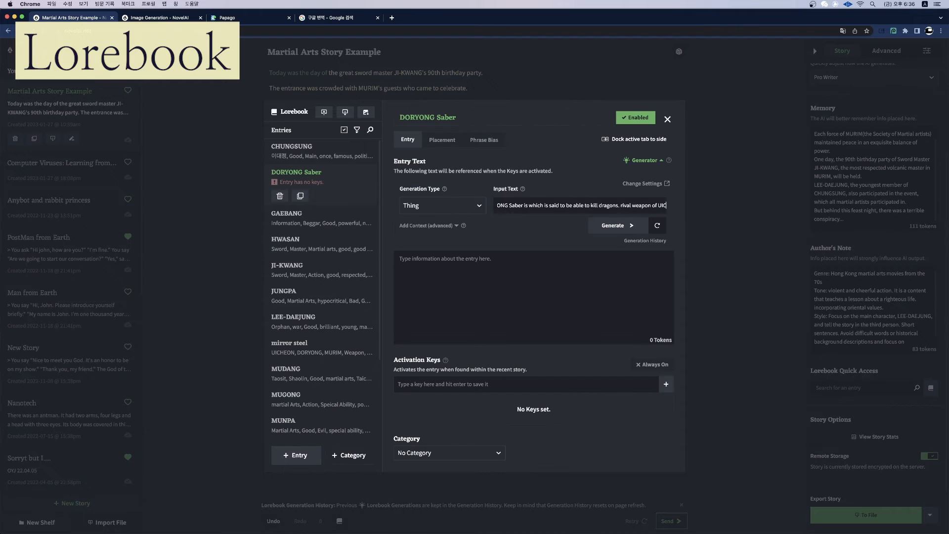
type("EON")
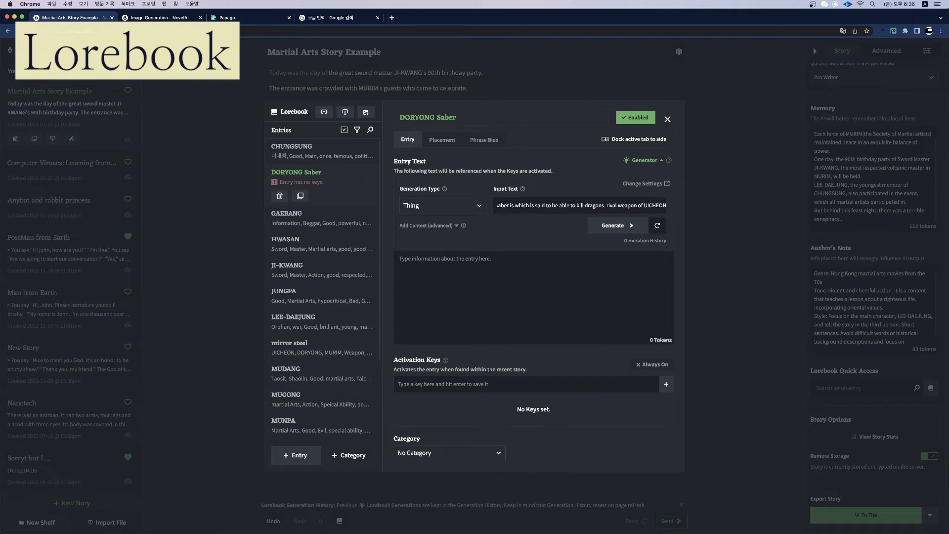
left_click_drag(617, 205, 515, 206)
left_click(515, 206)
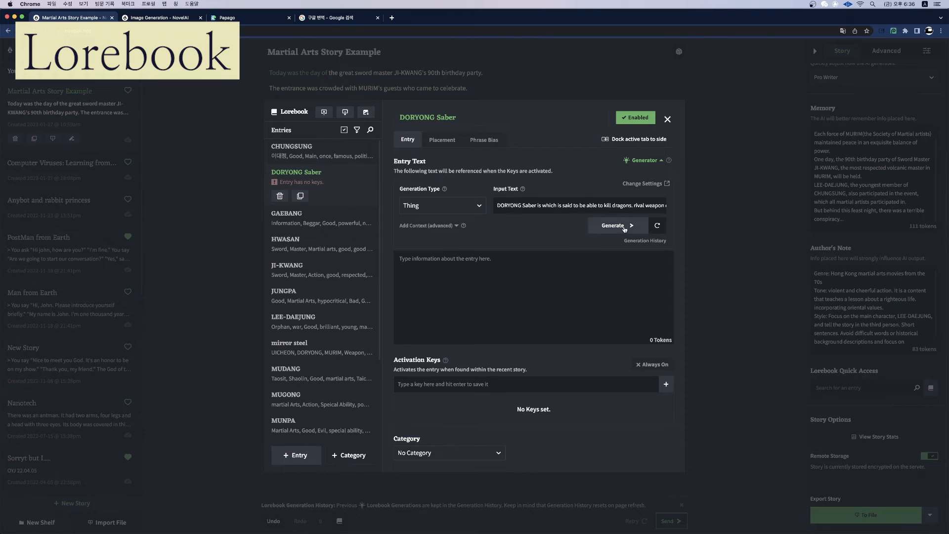
left_click(624, 226)
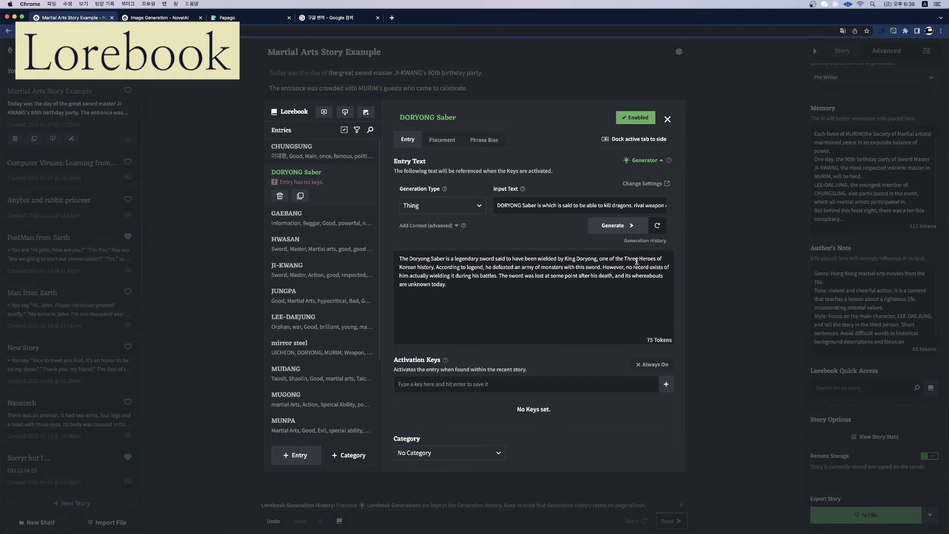
Step: Copy the generated DORYONG Saber text, regenerate it, and change the giver of the sword to "God"
left_click_drag(459, 286, 393, 256)
key("super+c")
left_click(489, 286)
left_click(657, 226)
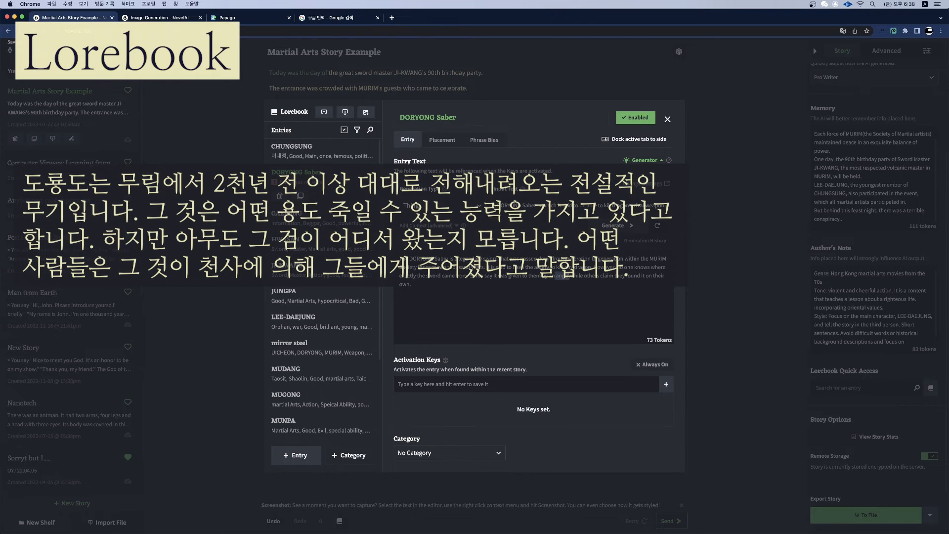
key("BackSpace")
type("God")
Step: Add the activation keys UICHEON, Justice, God, Legend, Weapon, Dragon, Master, Army and MURIM to the DORYONG Saber entry
left_click(468, 384)
type("UI")
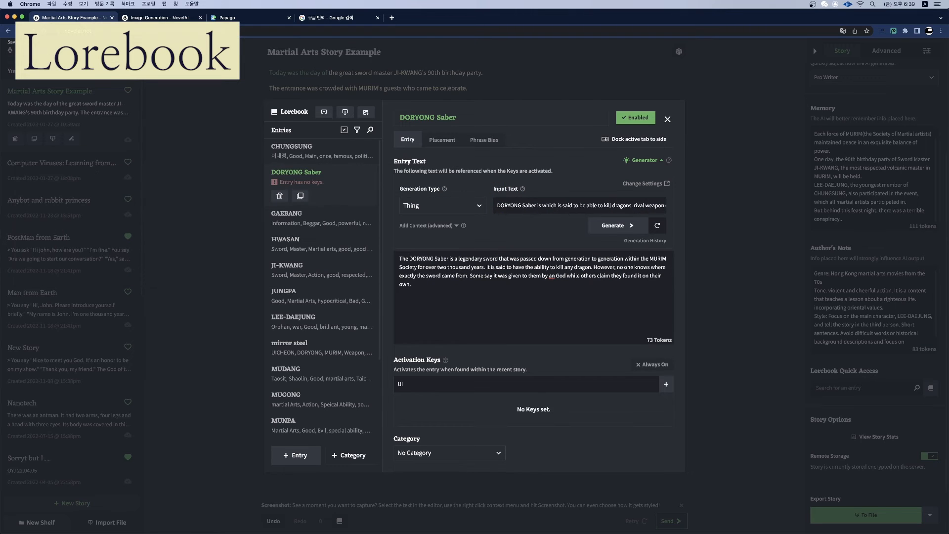
type("CHEON")
key("Return")
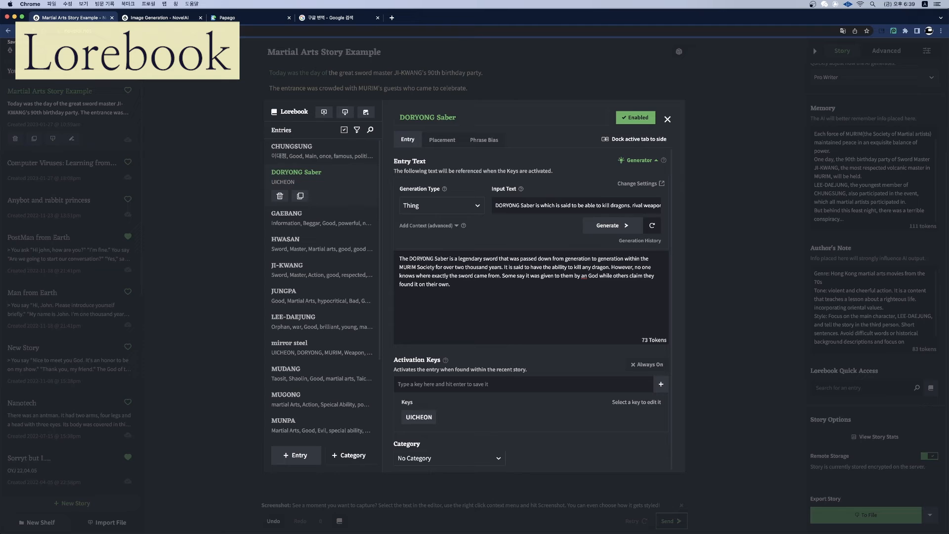
type("Justice")
key("Return")
type("God")
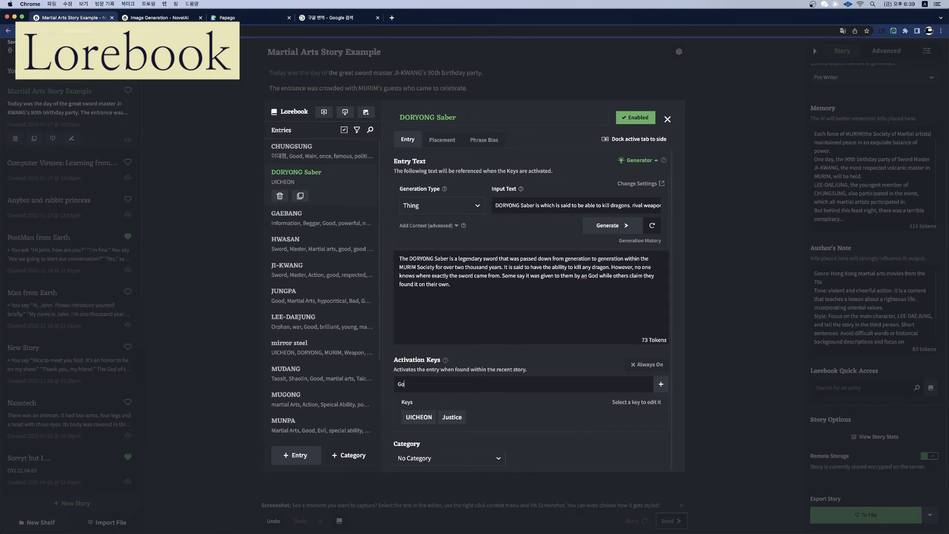
key("Return")
type("Leg")
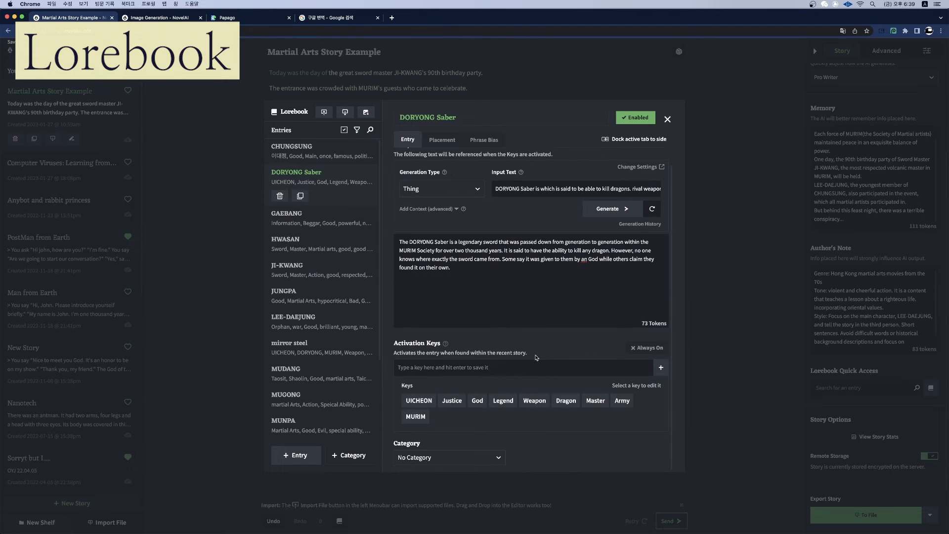
Step: View the HWASAN entry, then try the Always On setting for DORYONG Saber and switch it back off
left_click(345, 246)
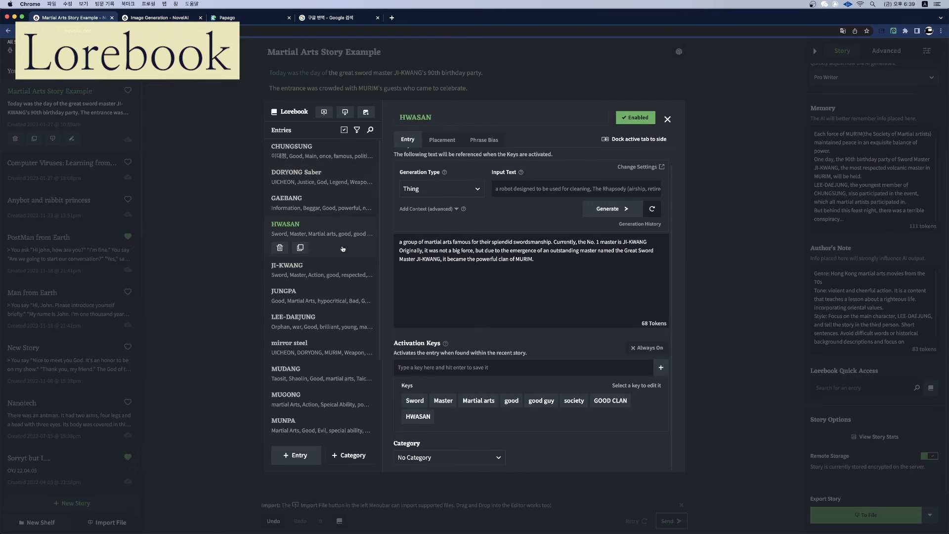
left_click(641, 348)
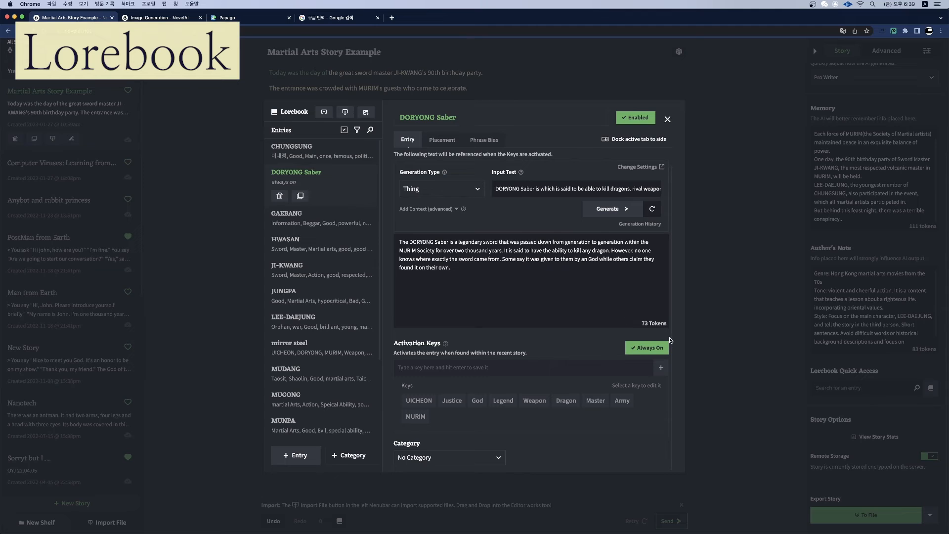
left_click(636, 352)
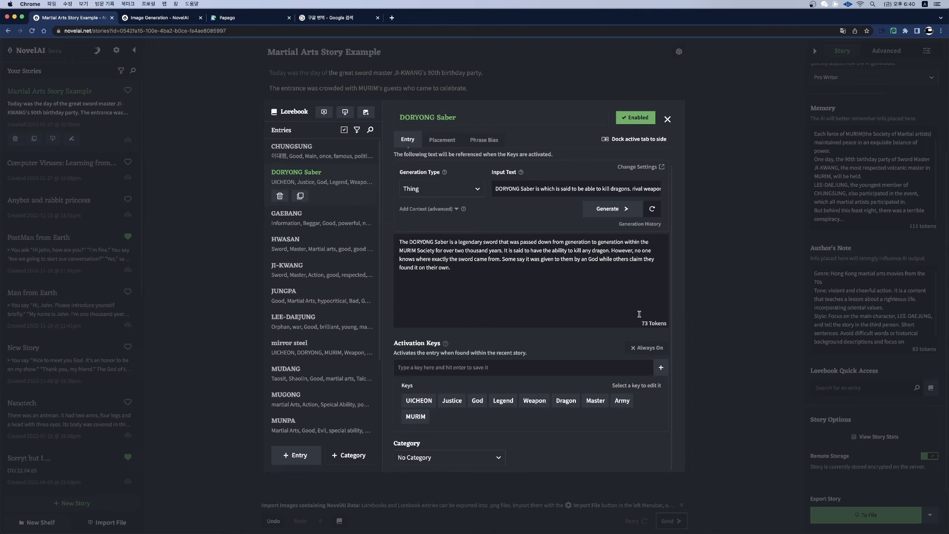
Step: Check the token counts of the Lorebook entries from GAEBANG through mirror steel to MUDANG, and close the Lorebook
left_click(354, 222)
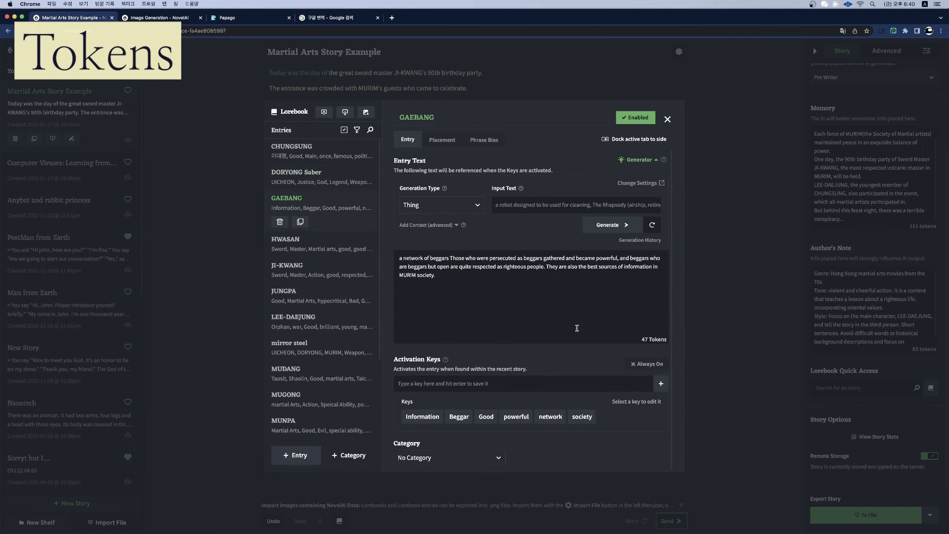
left_click(286, 239)
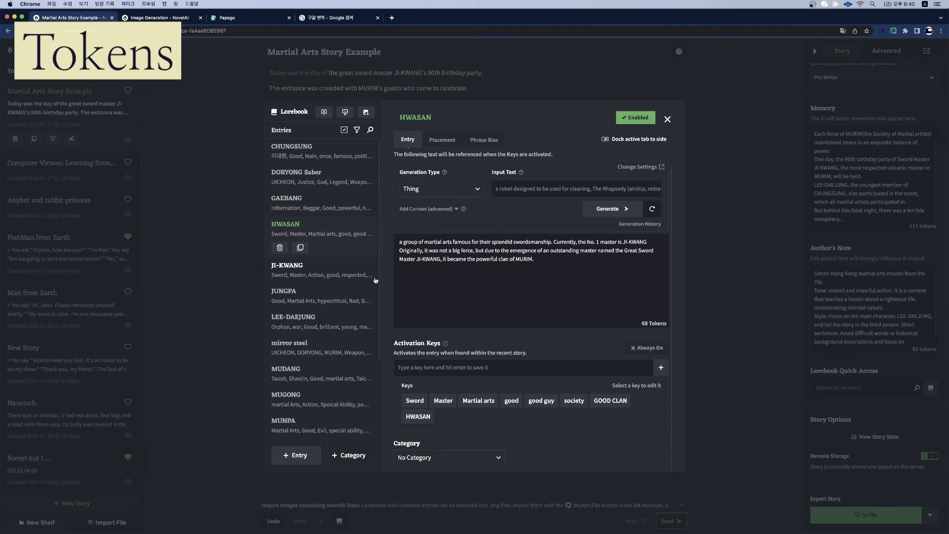
left_click(297, 257)
left_click(336, 300)
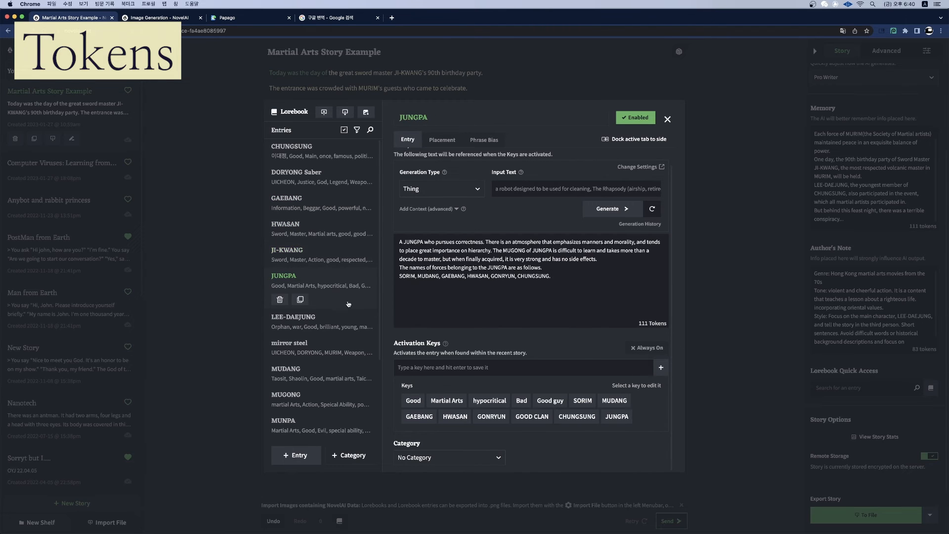
left_click(341, 319)
left_click(378, 345)
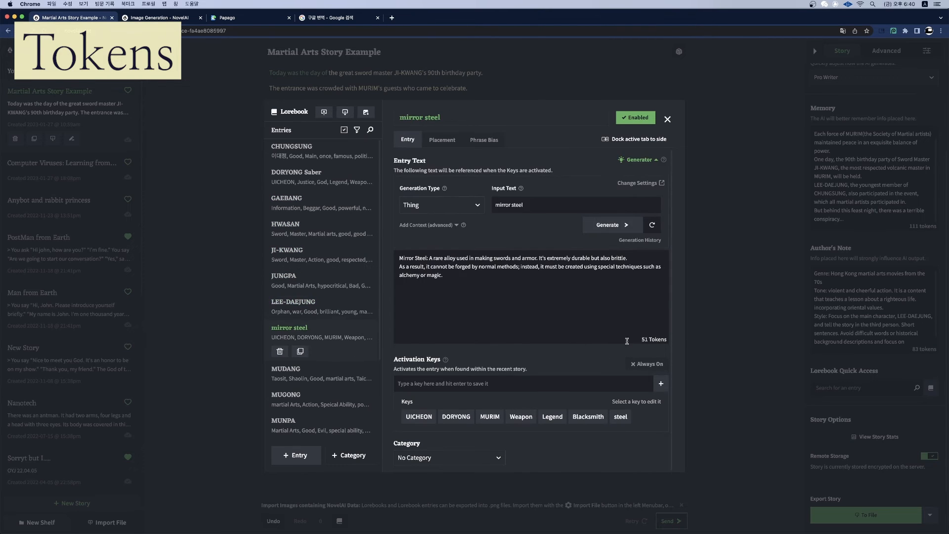
left_click(370, 375)
left_click(732, 335)
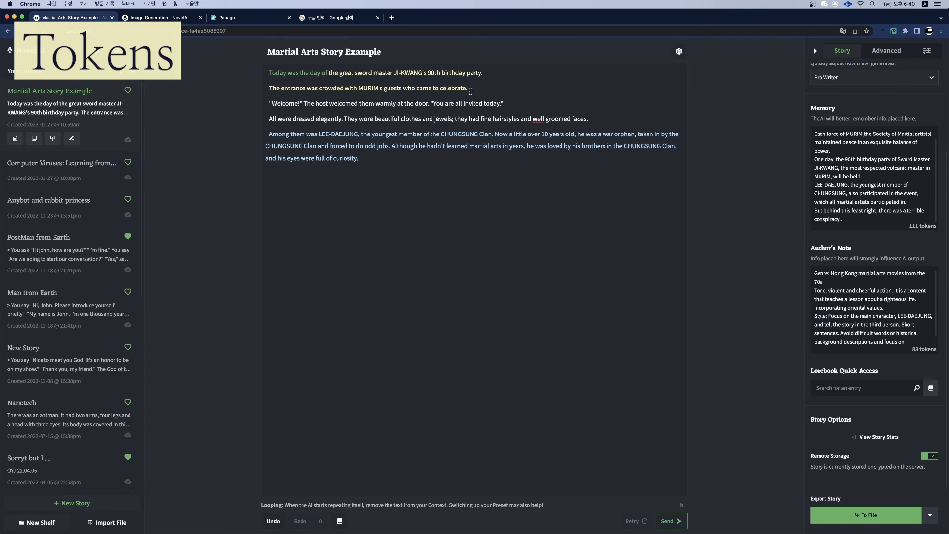
Step: Highlight the story's two opening sentences, then briefly reopen the Lorebook at the MUDANG entry and close it
left_click_drag(471, 92, 269, 73)
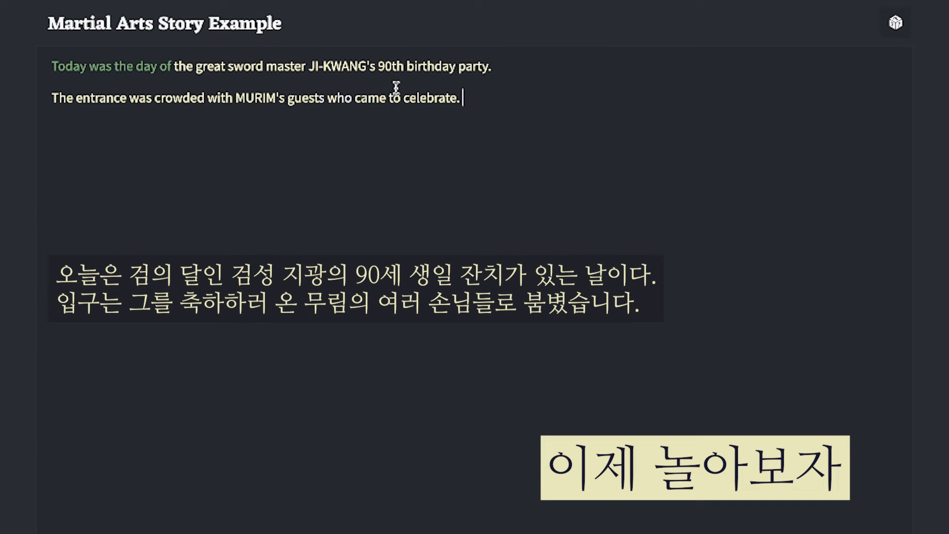
left_click_drag(497, 104, 55, 49)
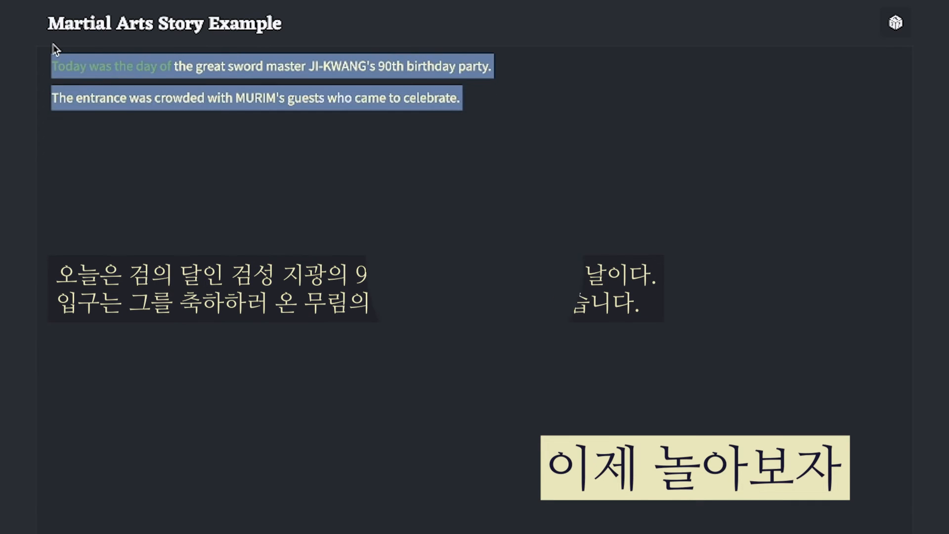
key("BackSpace")
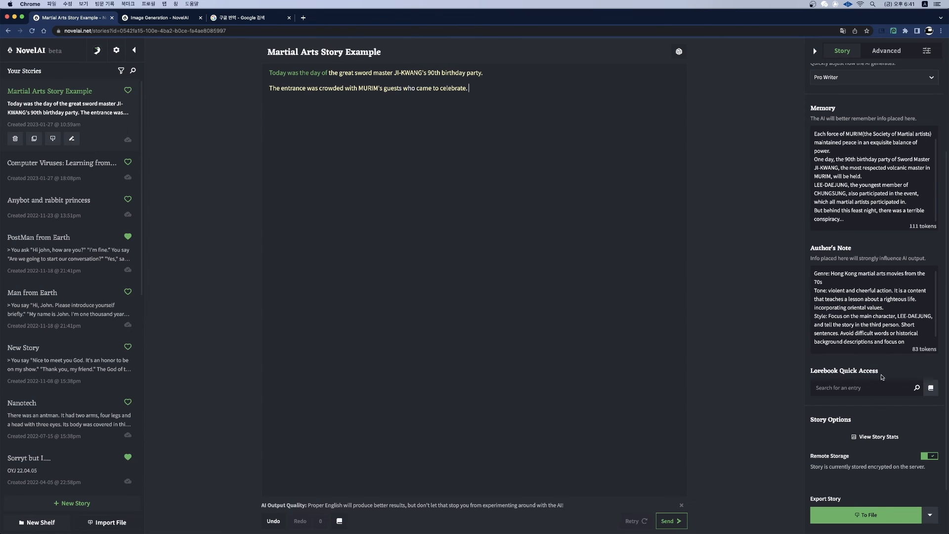
left_click(932, 389)
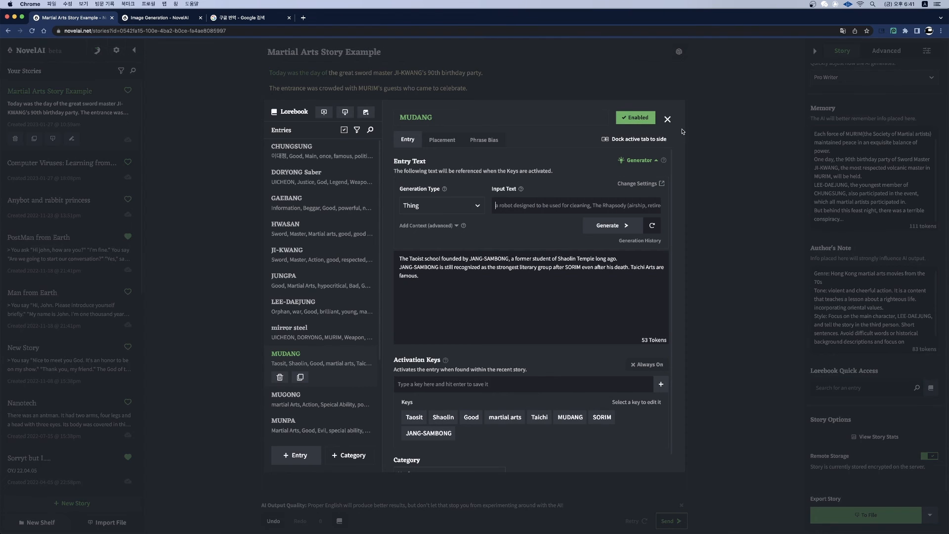
left_click(667, 119)
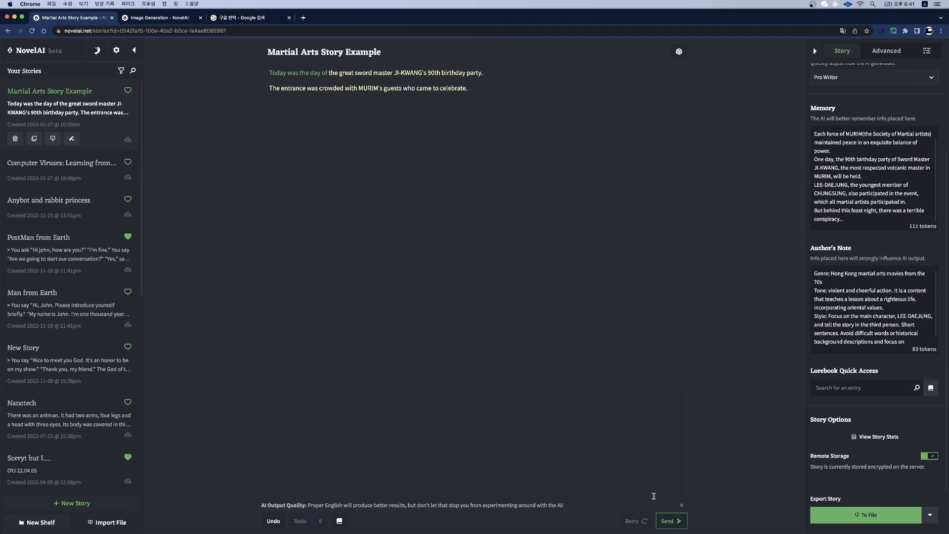
Step: Have the AI continue the story after its two opening sentences and highlight the generated passages to review them
left_click(668, 521)
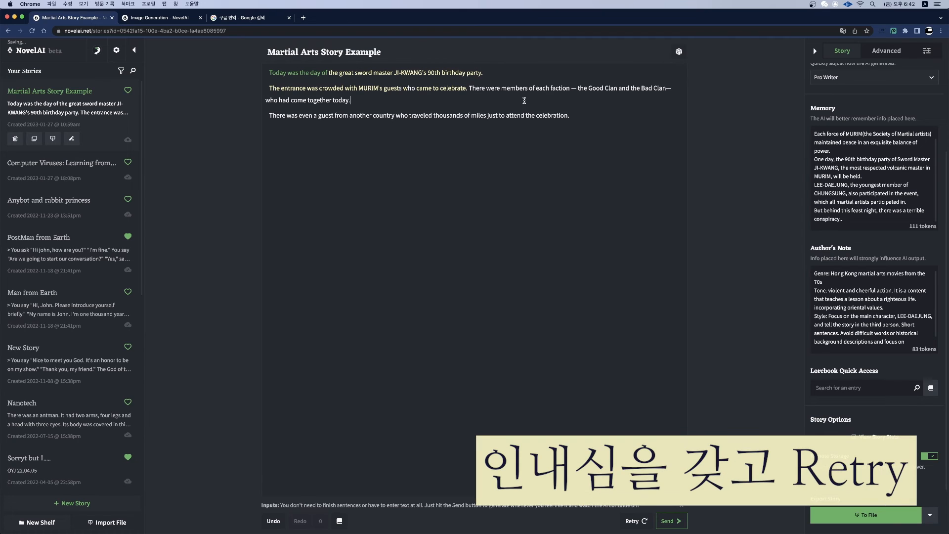
left_click_drag(350, 100, 471, 89)
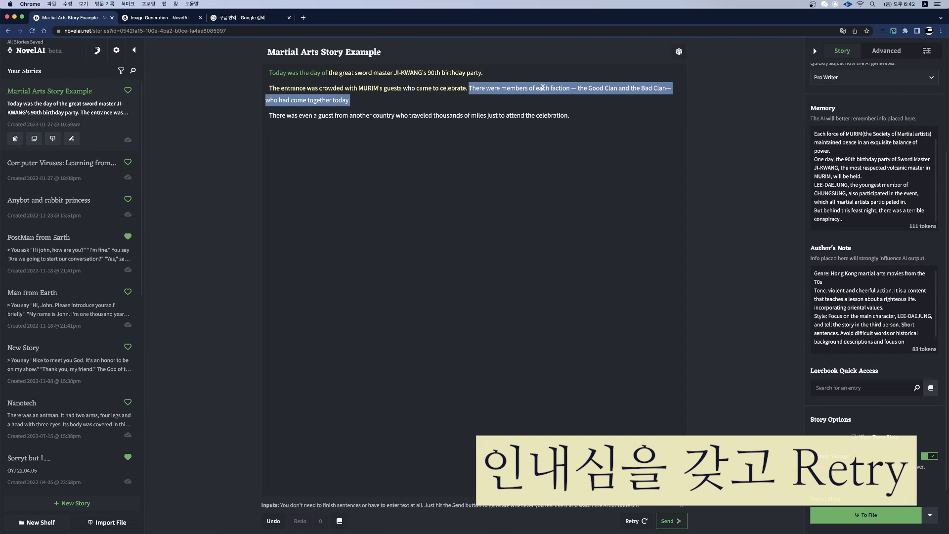
left_click(561, 89)
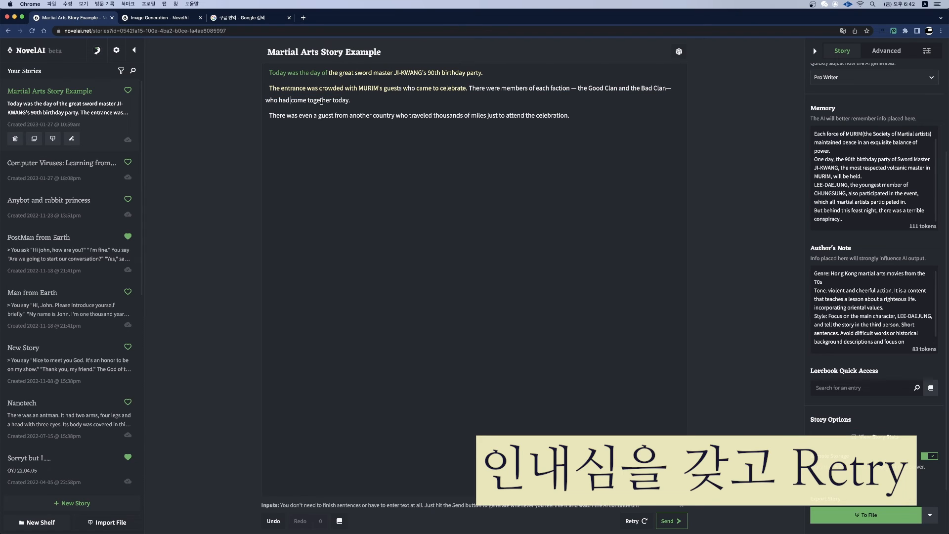
left_click_drag(349, 100, 295, 100)
left_click(295, 102)
left_click(578, 128)
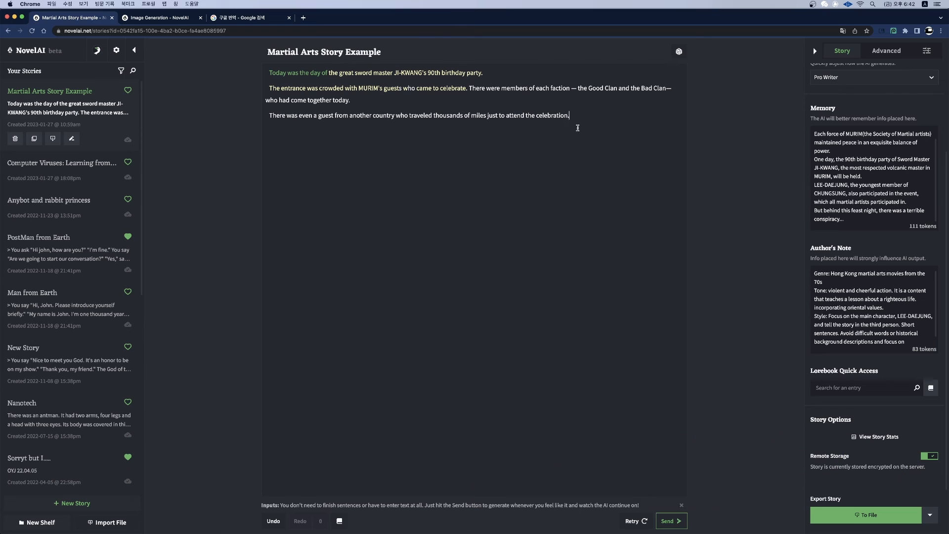
left_click_drag(570, 115, 472, 89)
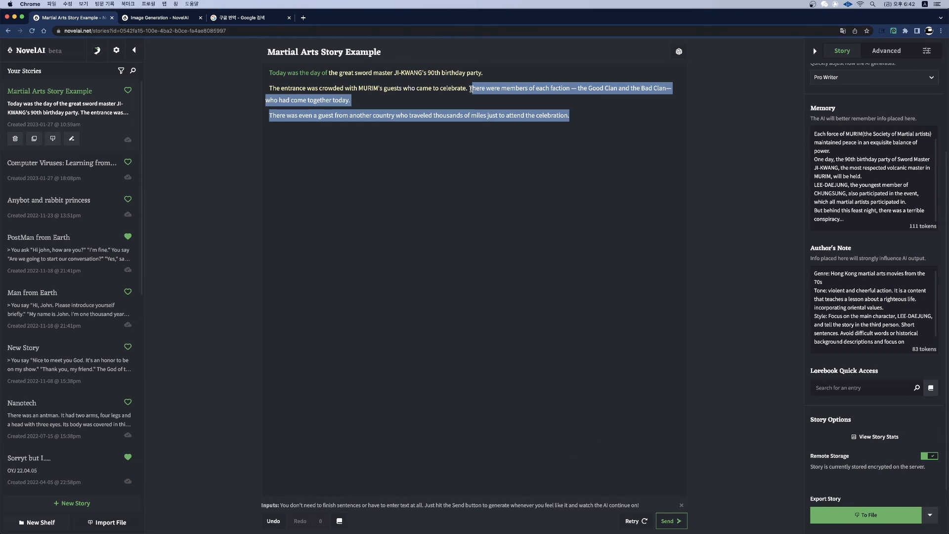
left_click(471, 88)
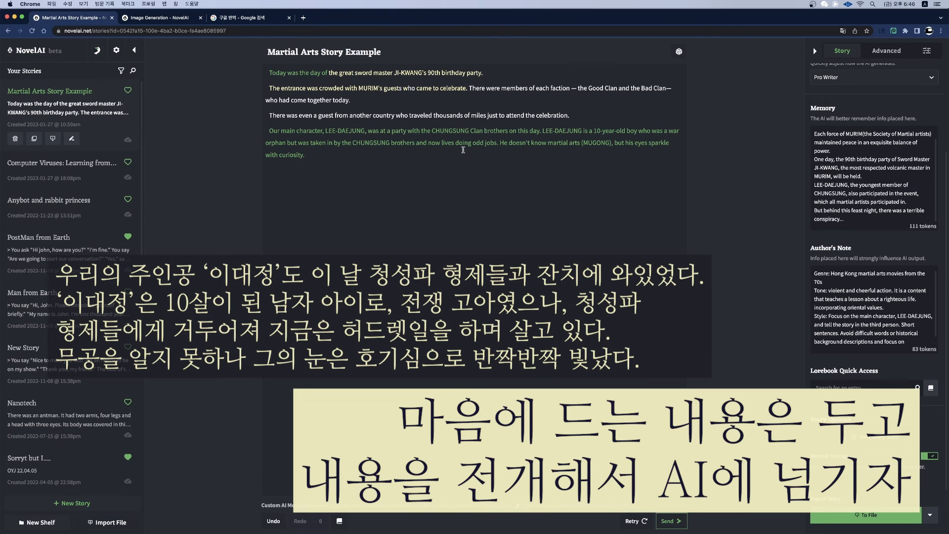
Step: Highlight phrases in the green paragraph introducing LEE-DAEJUNG to review it, then have the AI continue the story from there
left_click_drag(420, 156, 266, 122)
left_click(268, 124)
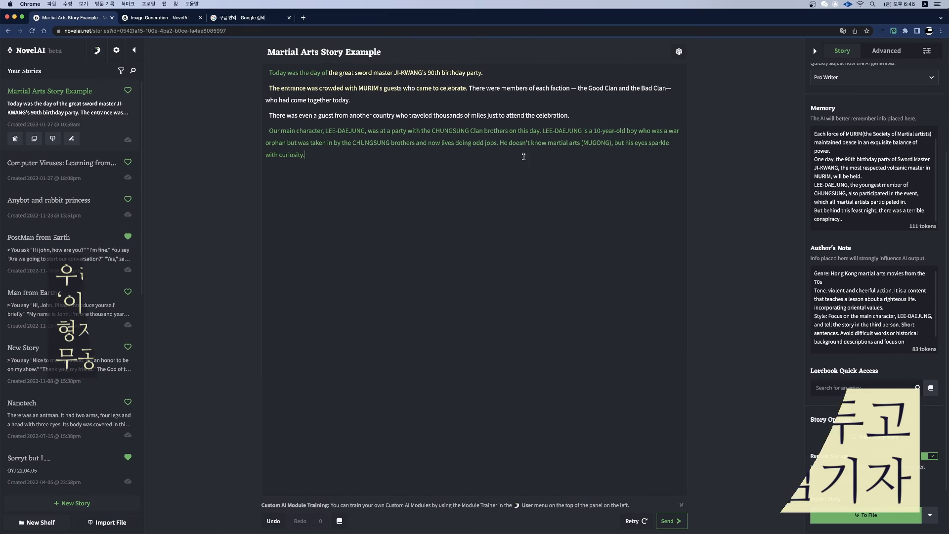
left_click_drag(582, 132, 542, 132)
left_click(732, 416)
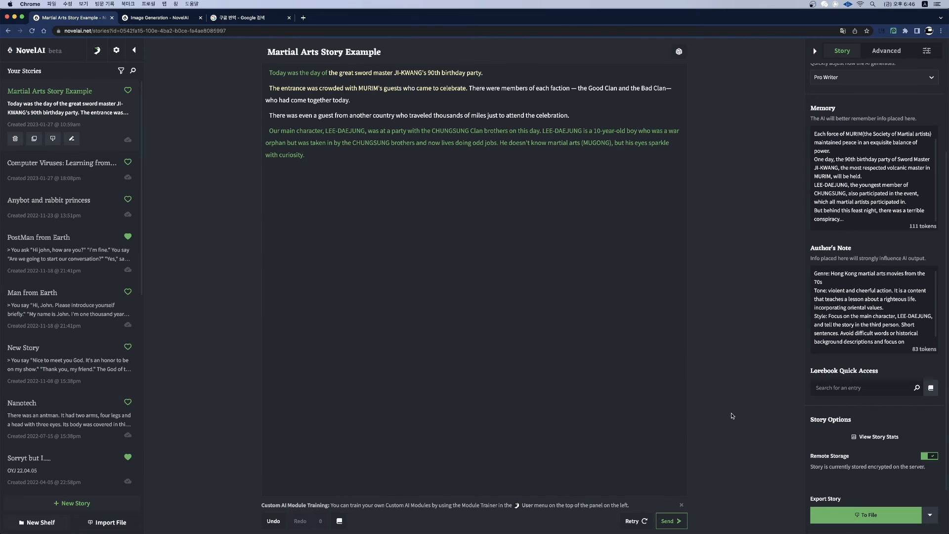
left_click(382, 133)
left_click_drag(360, 130, 337, 130)
left_click(416, 132)
left_click_drag(435, 132, 468, 130)
left_click(467, 129)
left_click(670, 525)
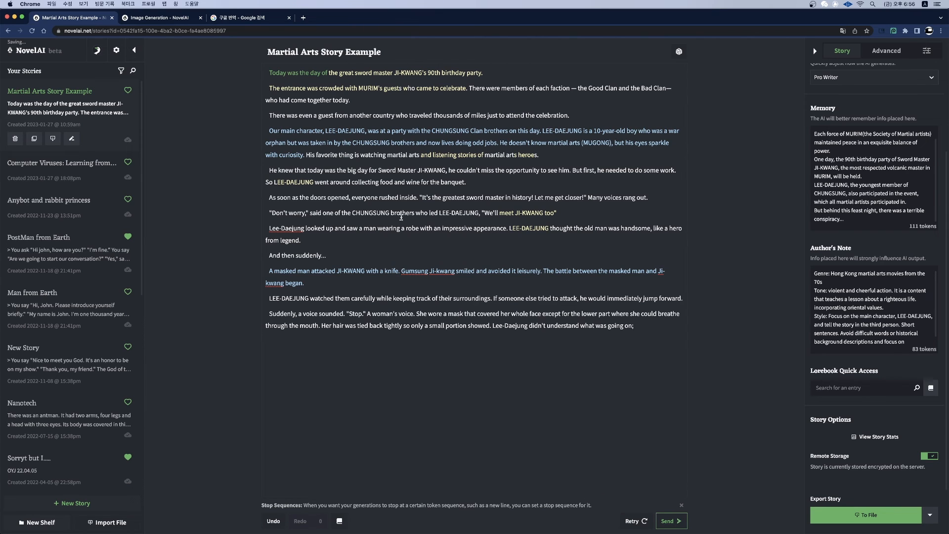
Step: Leave the martial arts story and create a new story in Text Adventure mode
left_click(11, 33)
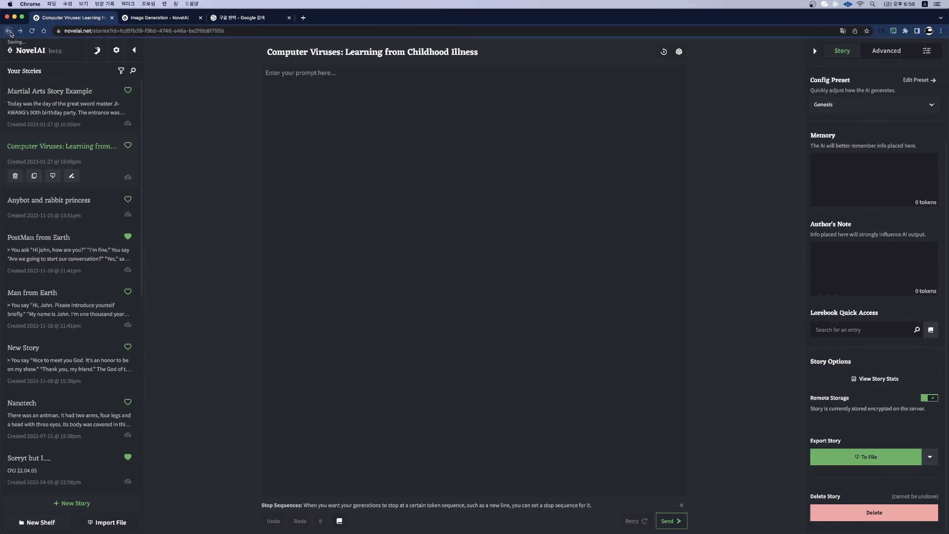
left_click(57, 503)
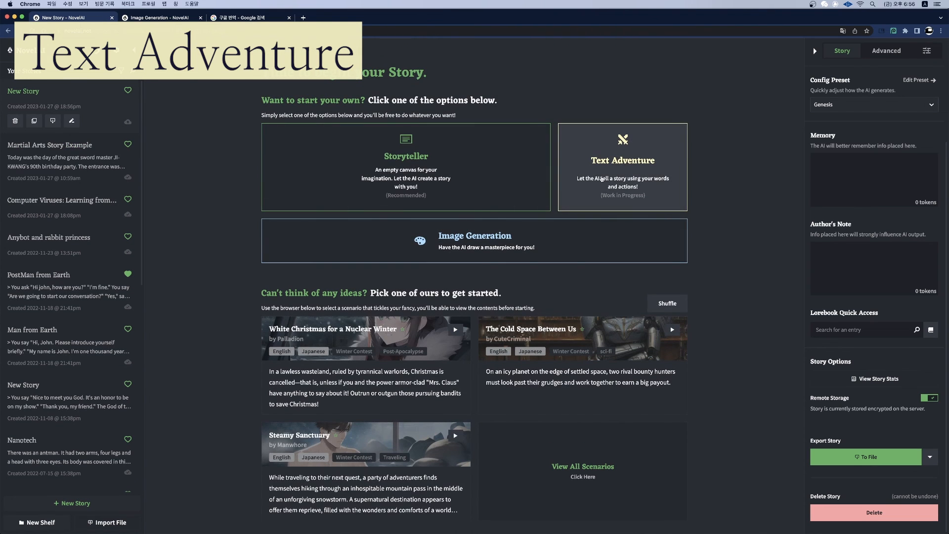
left_click(586, 170)
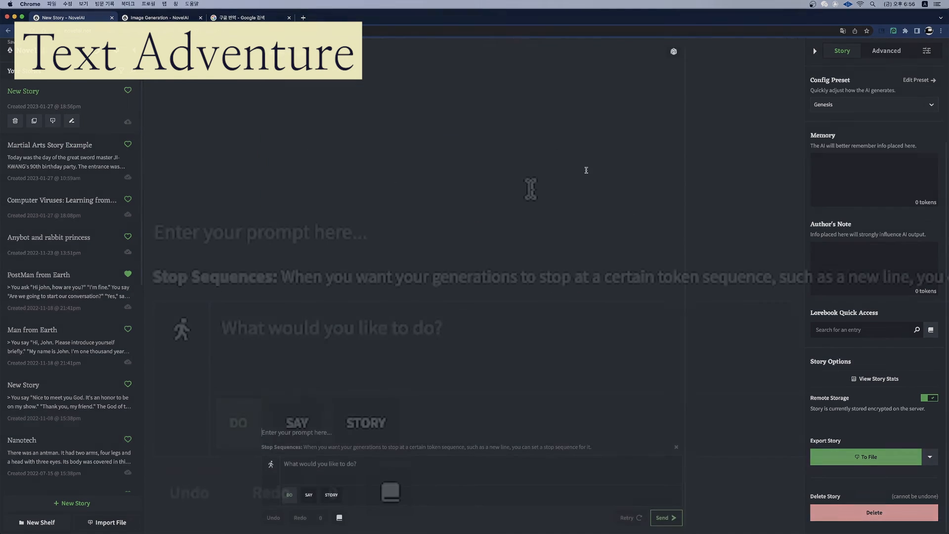
Step: Try the adventure's SAY, STORY and DO input modes in turn, finishing on DO
left_click(308, 495)
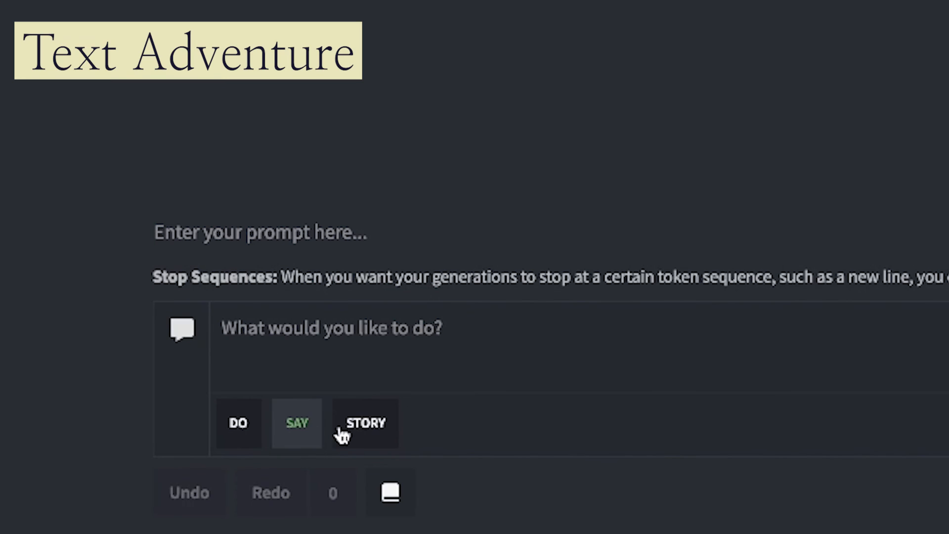
left_click(341, 435)
left_click(298, 434)
left_click(254, 435)
left_click(284, 435)
left_click(360, 437)
left_click(315, 431)
left_click(254, 432)
left_click(299, 438)
left_click(240, 427)
Step: Submit "Swing Knife" as the first DO action of the text adventure
left_click(271, 343)
type("d")
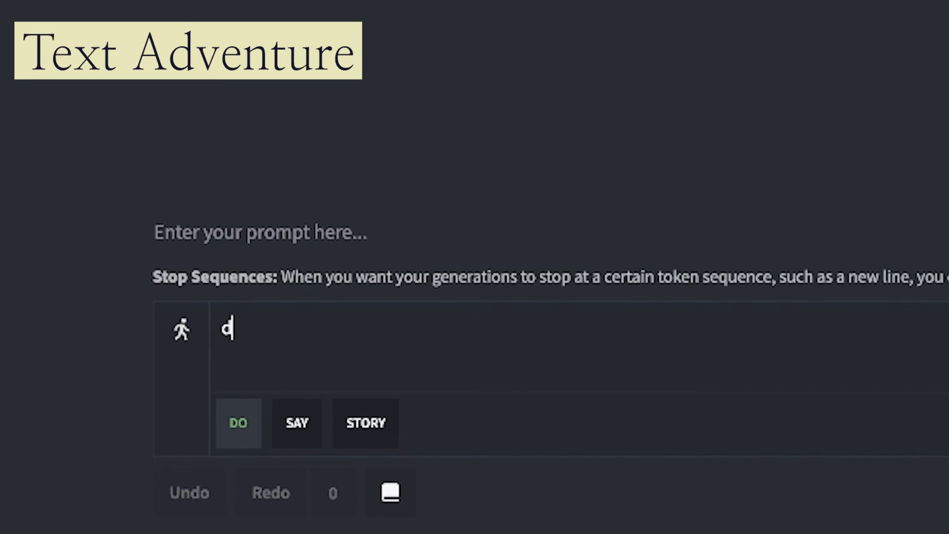
key("BackSpace")
type("Swing Kni")
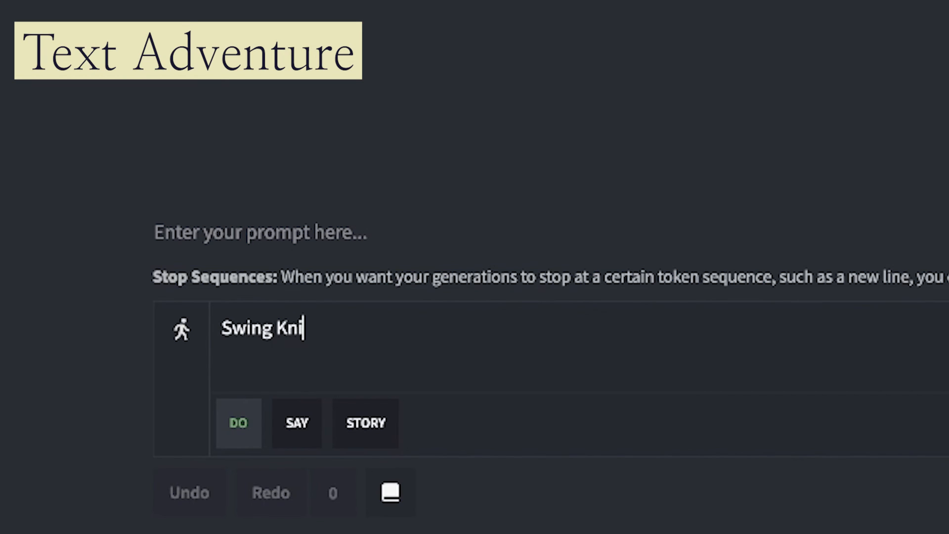
type("fe")
key("Return")
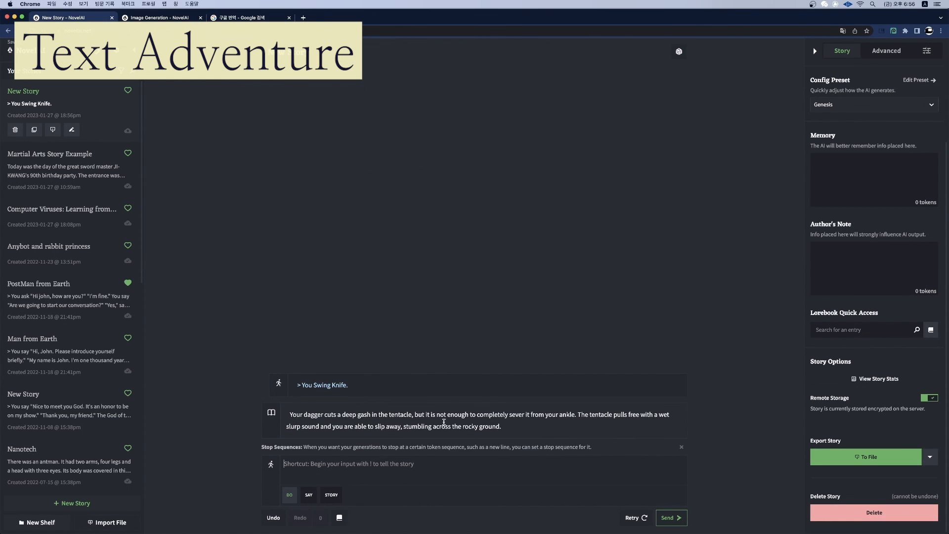
Step: Highlight the AI's reply and submit the action "Try to escape.", then answer the continuation by saying "Dead jellyfish..."
left_click_drag(518, 429, 304, 398)
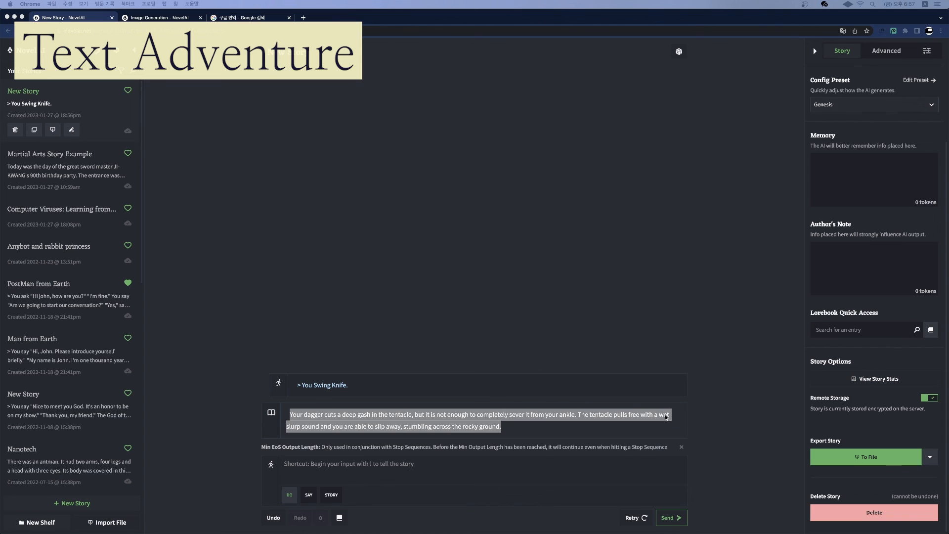
left_click(426, 470)
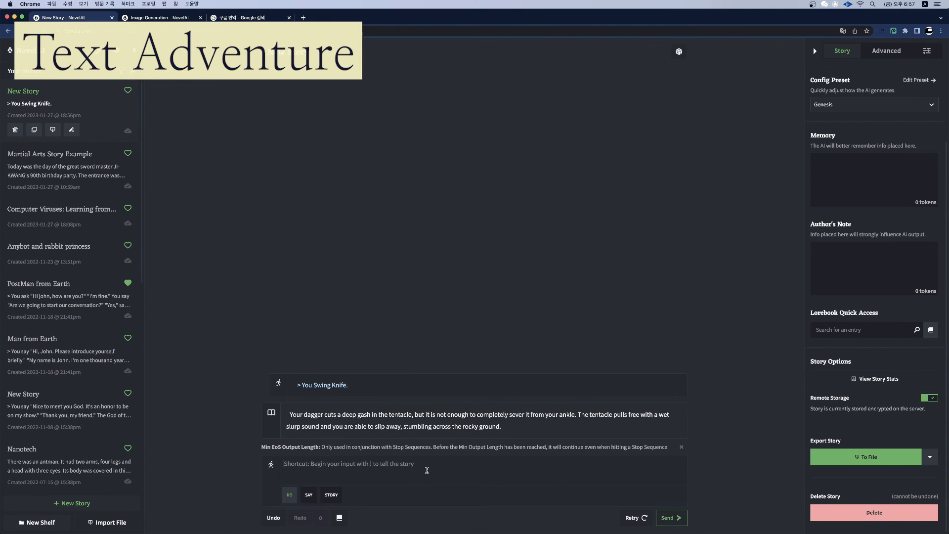
type("Try to escape.")
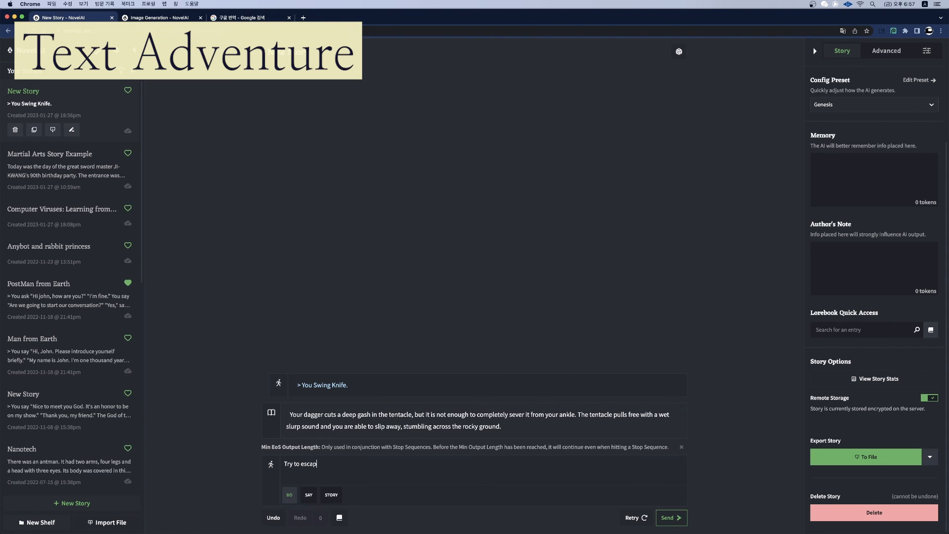
left_click(667, 515)
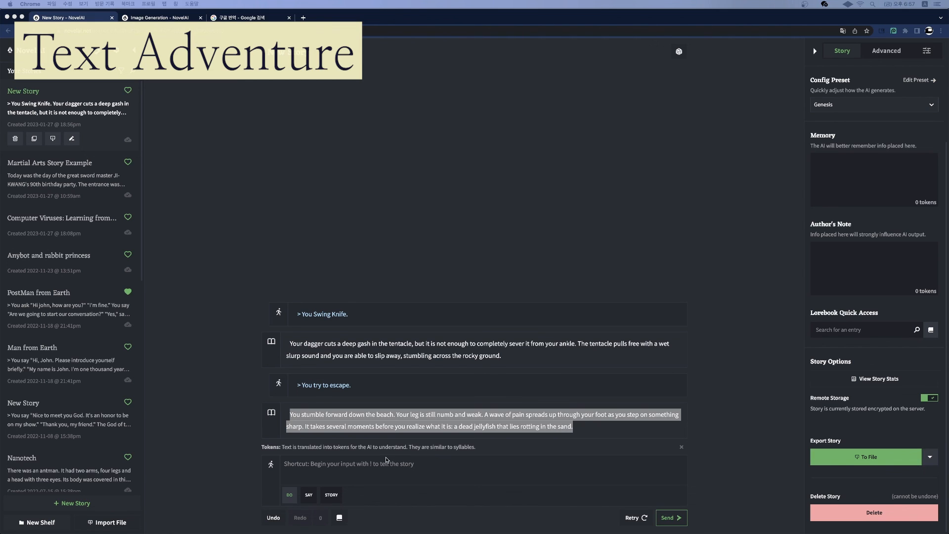
left_click(375, 472)
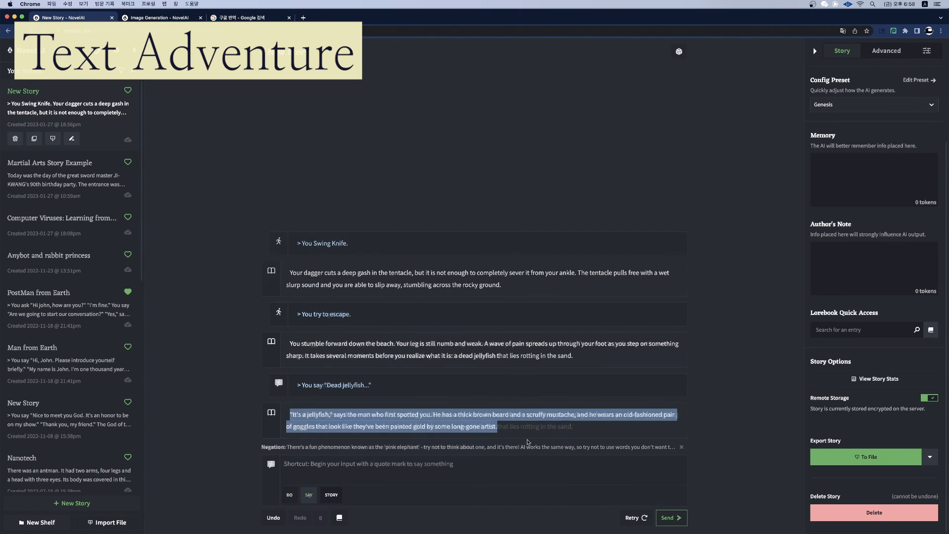